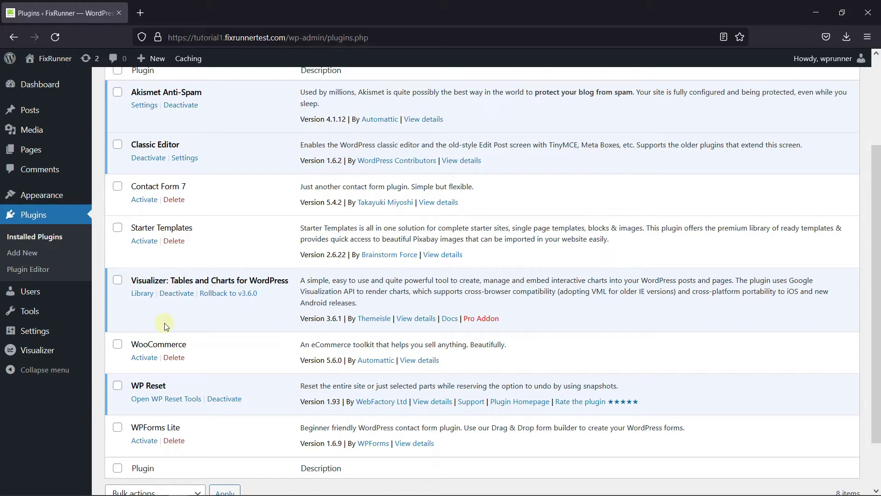
- Start a new chart in the Visualizer plugin, review the available chart types and continue with the Line type
{"action": "mouse_move", "coordinate": [79, 354]}
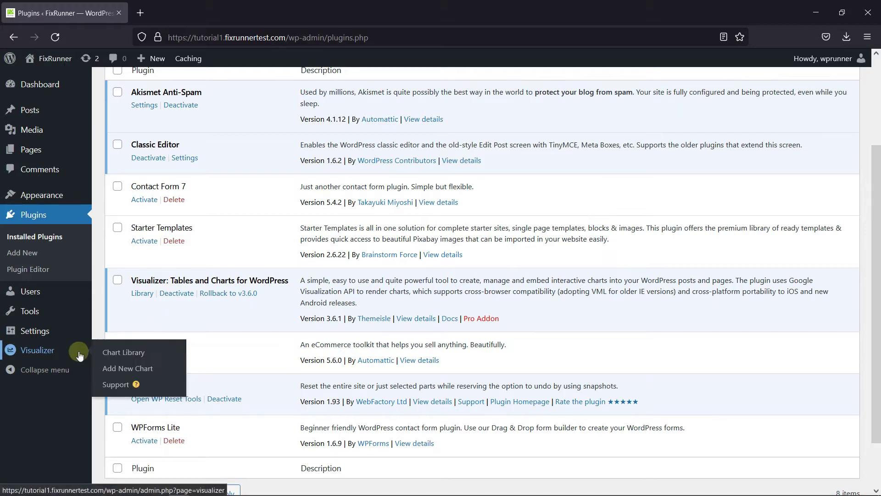
{"action": "left_click", "coordinate": [118, 368]}
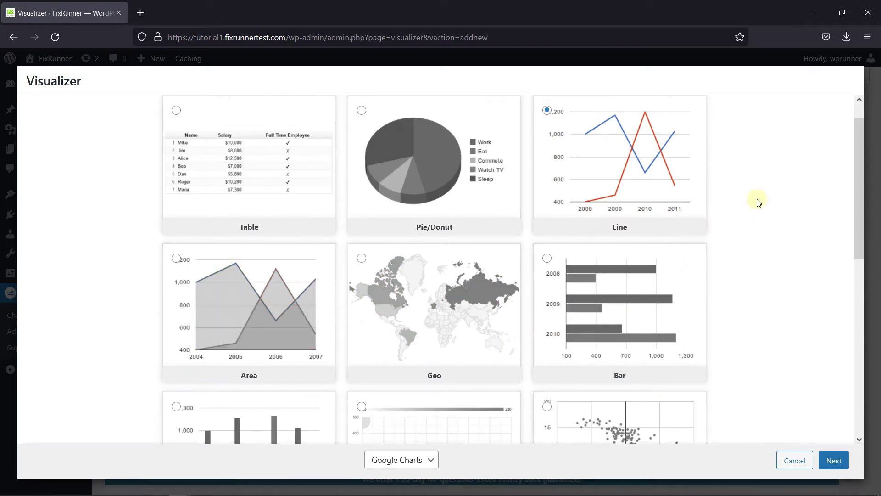
{"action": "scroll", "coordinate": [758, 202], "scroll_direction": "down", "scroll_amount": 3}
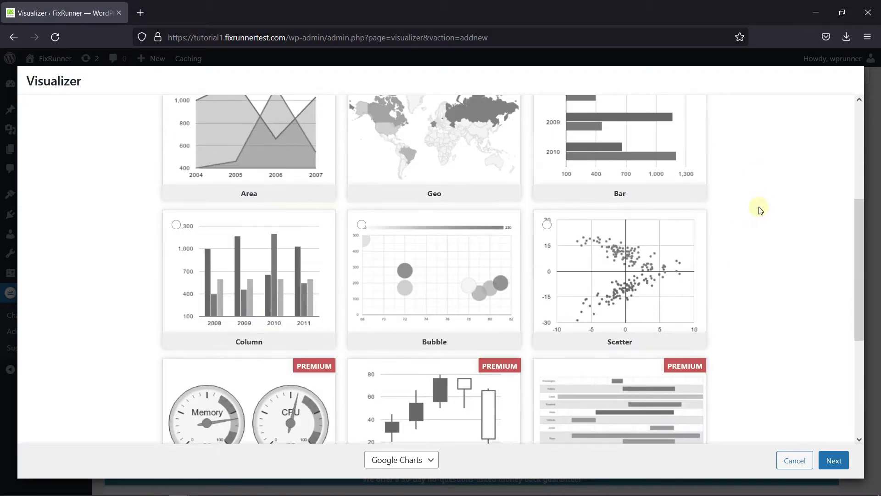
{"action": "scroll", "coordinate": [760, 216], "scroll_direction": "down", "scroll_amount": 1}
{"action": "scroll", "coordinate": [749, 242], "scroll_direction": "down", "scroll_amount": 2}
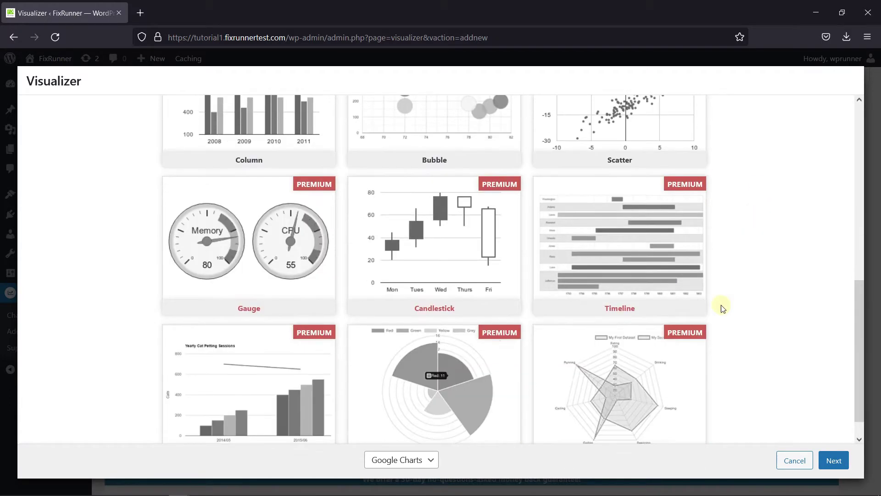
{"action": "scroll", "coordinate": [762, 299], "scroll_direction": "down", "scroll_amount": 1}
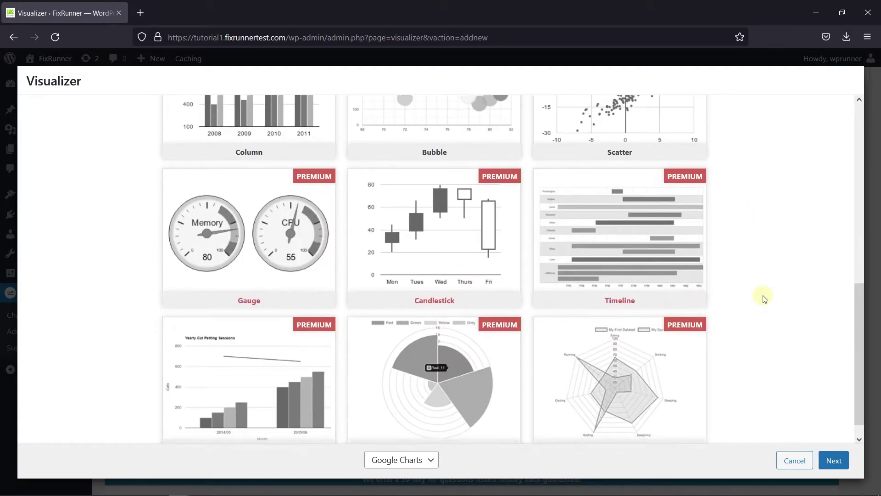
{"action": "scroll", "coordinate": [776, 301], "scroll_direction": "up", "scroll_amount": 7}
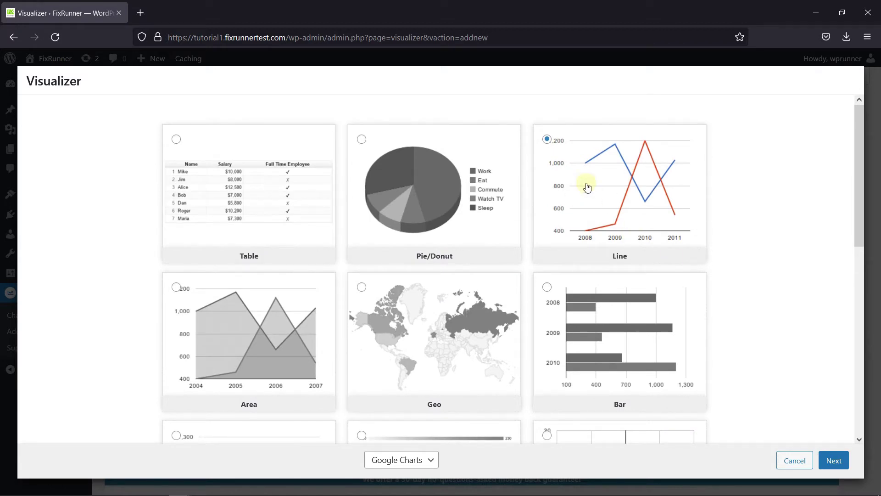
{"action": "left_click", "coordinate": [547, 140]}
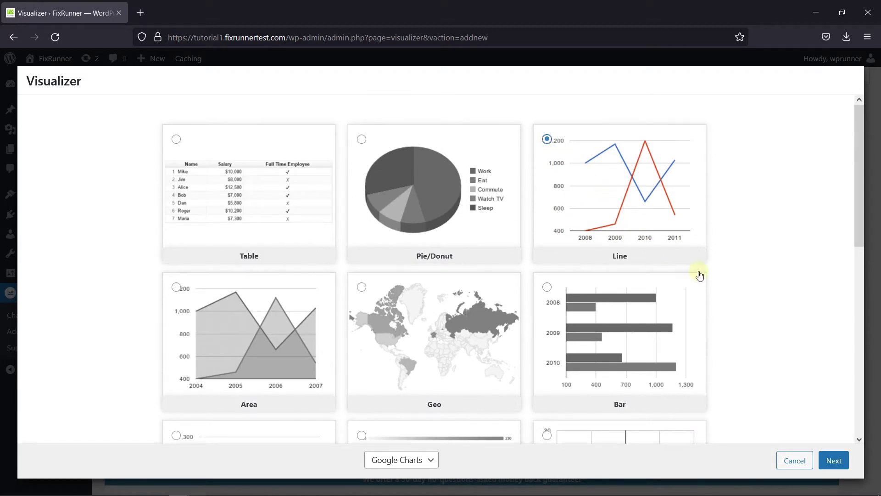
{"action": "left_click", "coordinate": [839, 466]}
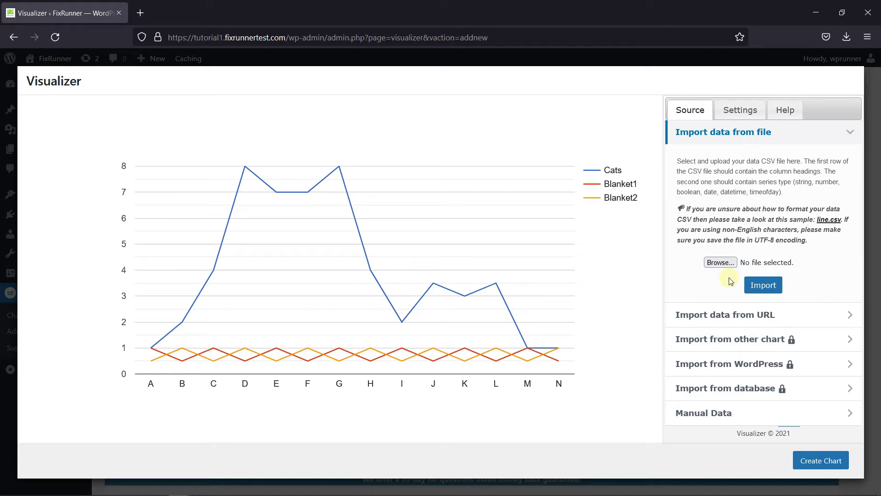
- Import the chart data from the file Simple Crime Line Chart.csv in the Downloads folder
{"action": "left_click", "coordinate": [719, 264]}
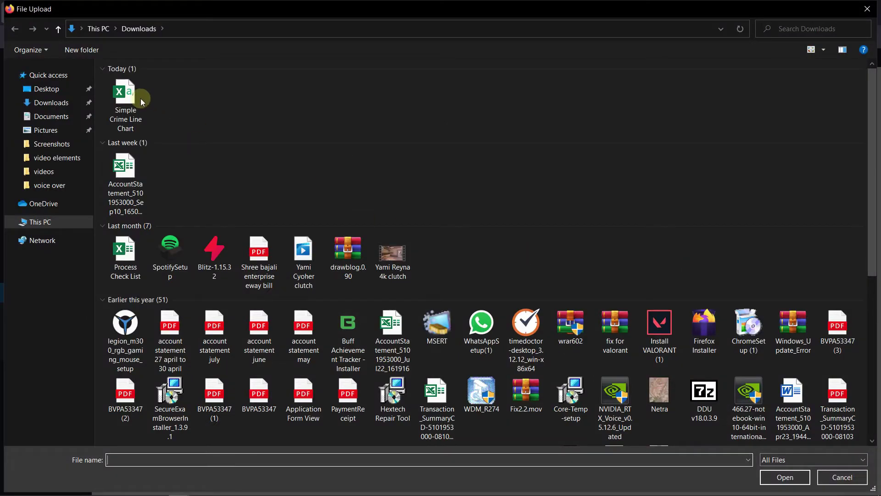
{"action": "double_click", "coordinate": [141, 98]}
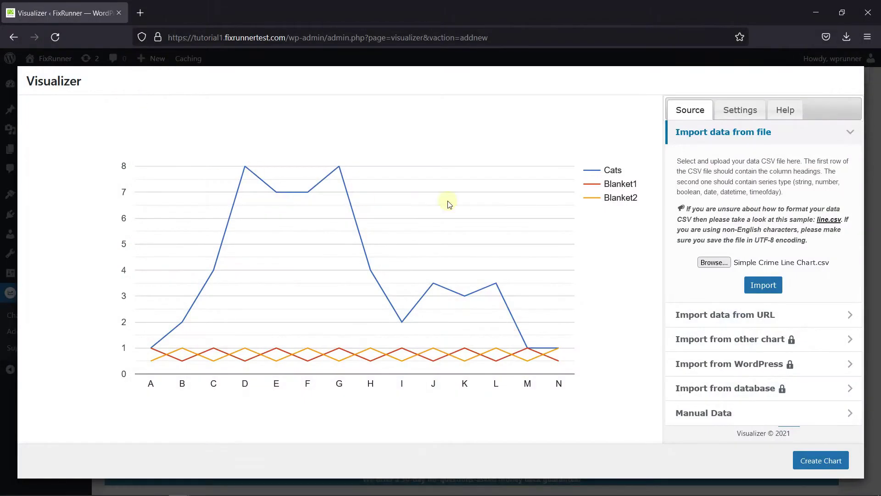
{"action": "left_click", "coordinate": [763, 286]}
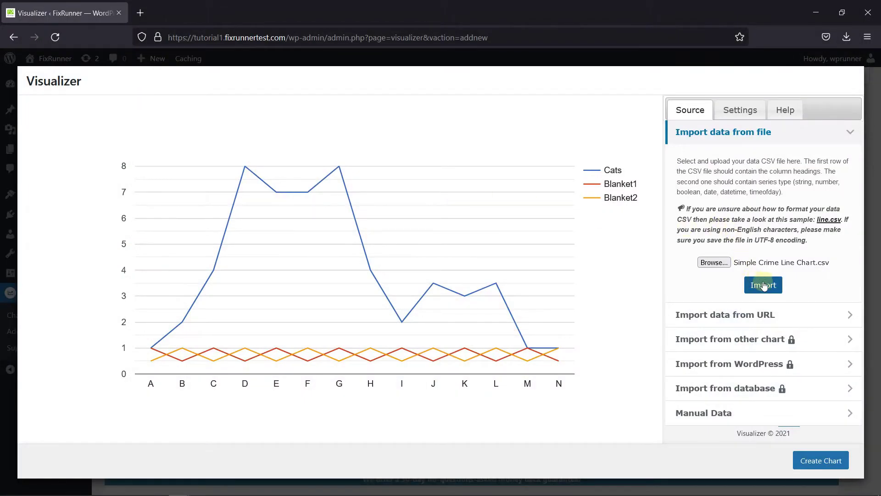
{"action": "left_click", "coordinate": [763, 286]}
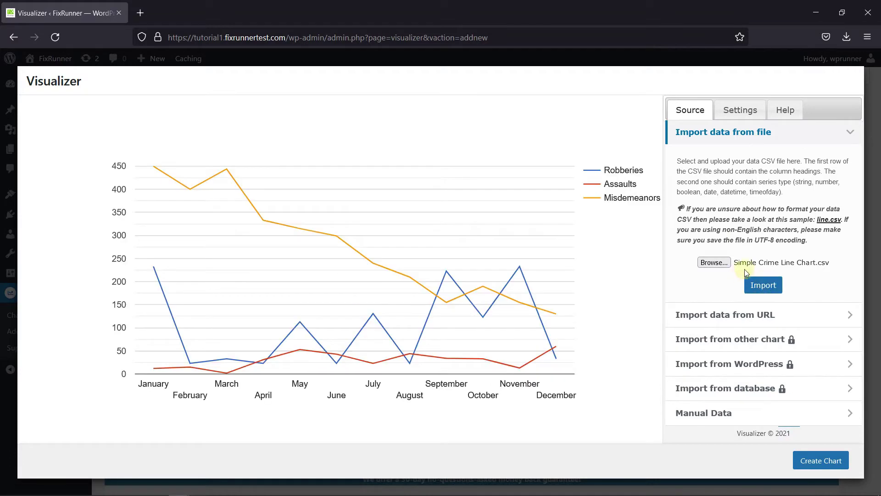
- Set the chart title to "Crime Report" in the general chart settings
{"action": "left_click", "coordinate": [742, 116]}
{"action": "left_click", "coordinate": [749, 142]}
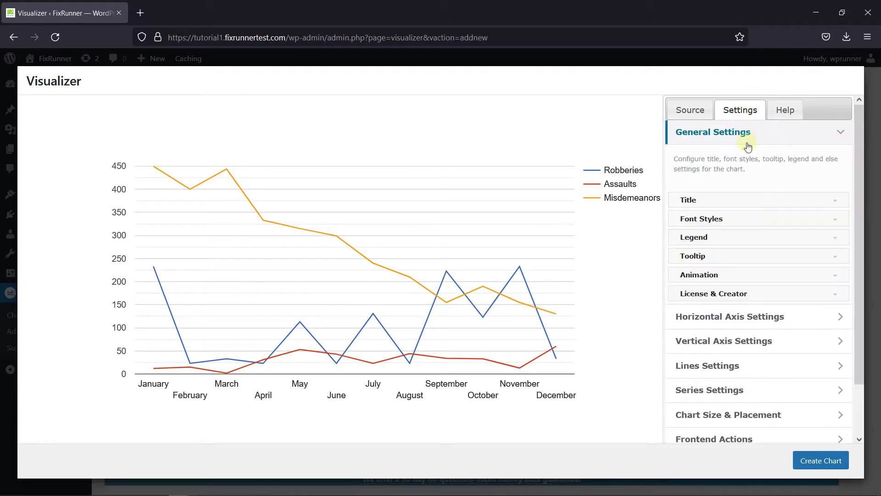
{"action": "scroll", "coordinate": [753, 174], "scroll_direction": "down", "scroll_amount": 1}
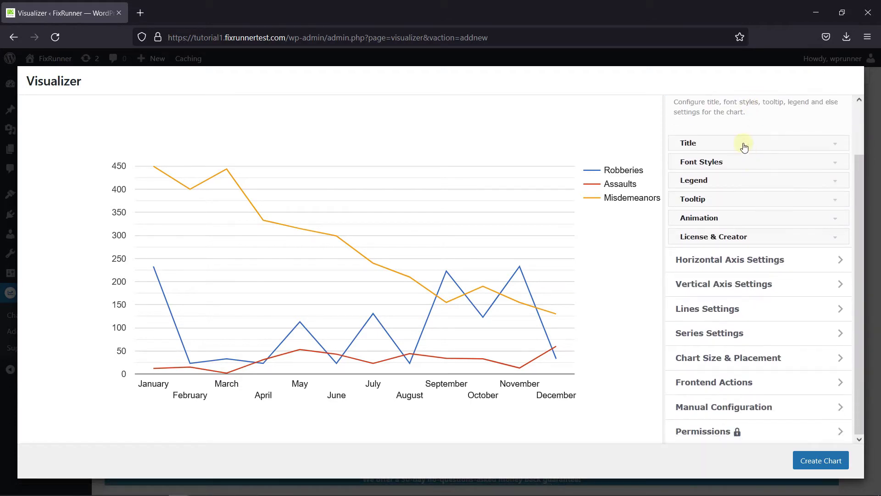
{"action": "left_click", "coordinate": [744, 145]}
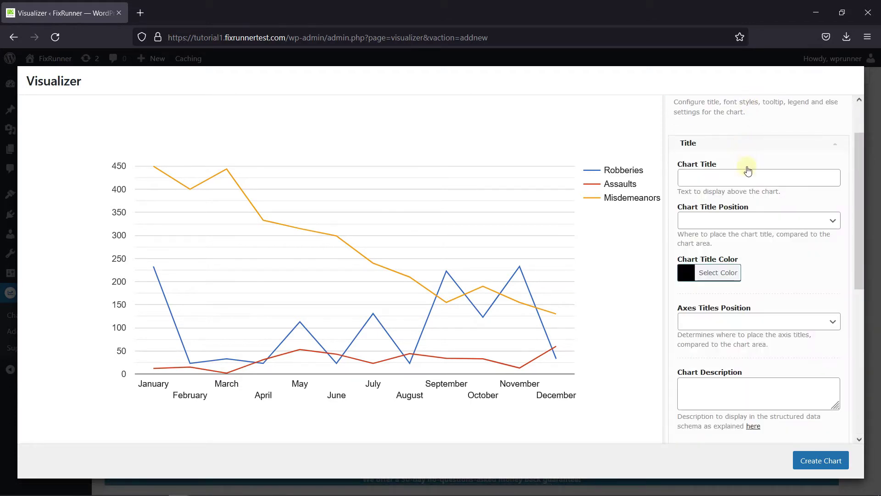
{"action": "left_click", "coordinate": [746, 182]}
{"action": "type", "text": "Cri"}
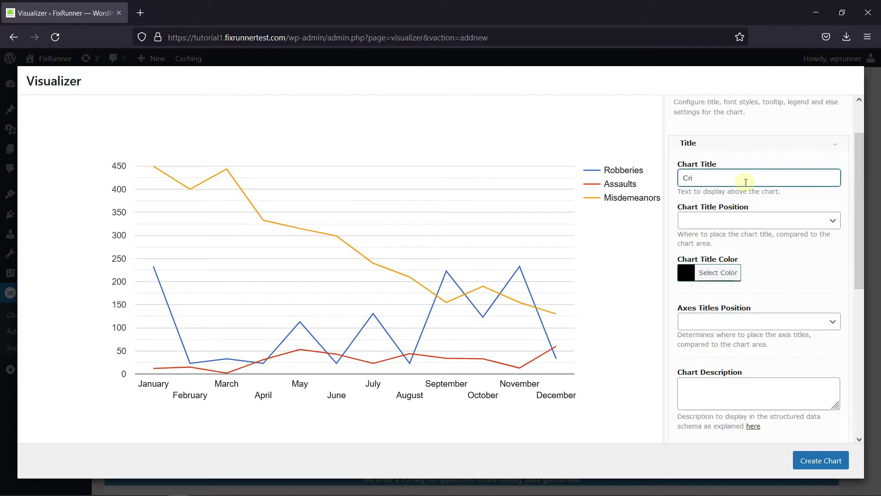
{"action": "type", "text": "me Repo"}
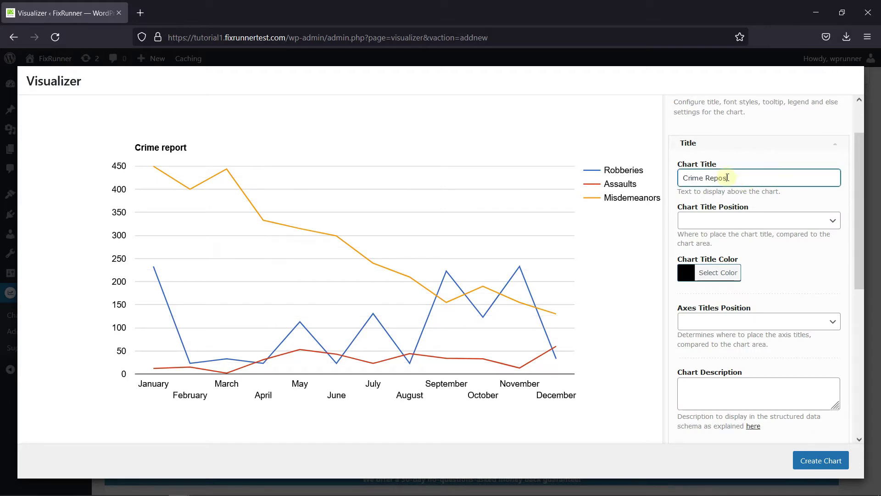
{"action": "type", "text": "rt"}
- Try the chart title position "Inside the chart" and settle on "Outside the chart"
{"action": "left_click", "coordinate": [746, 230]}
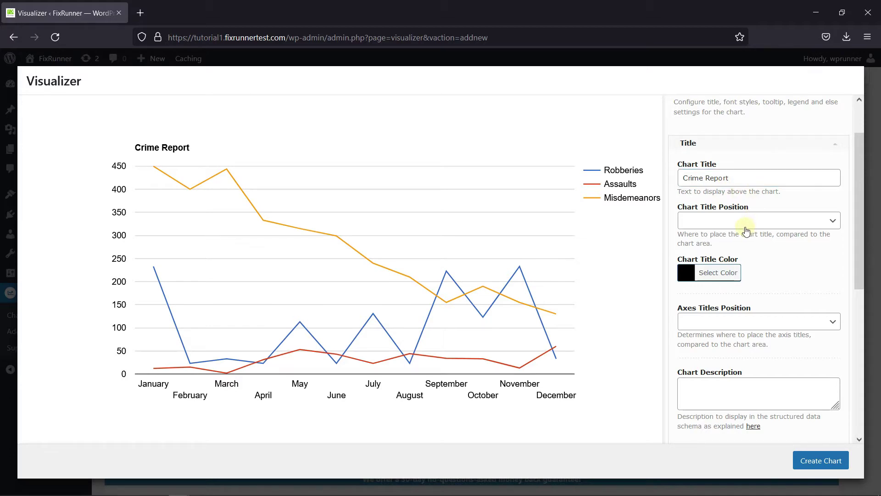
{"action": "left_click", "coordinate": [745, 226]}
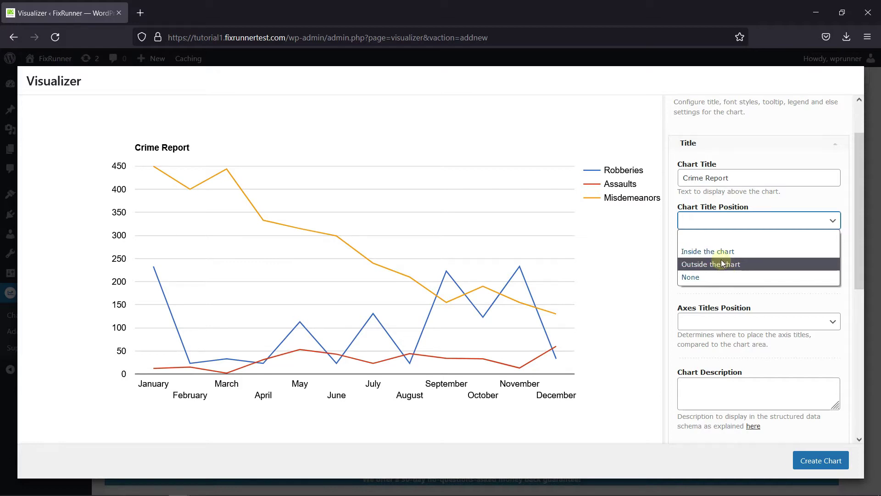
{"action": "left_click", "coordinate": [723, 251]}
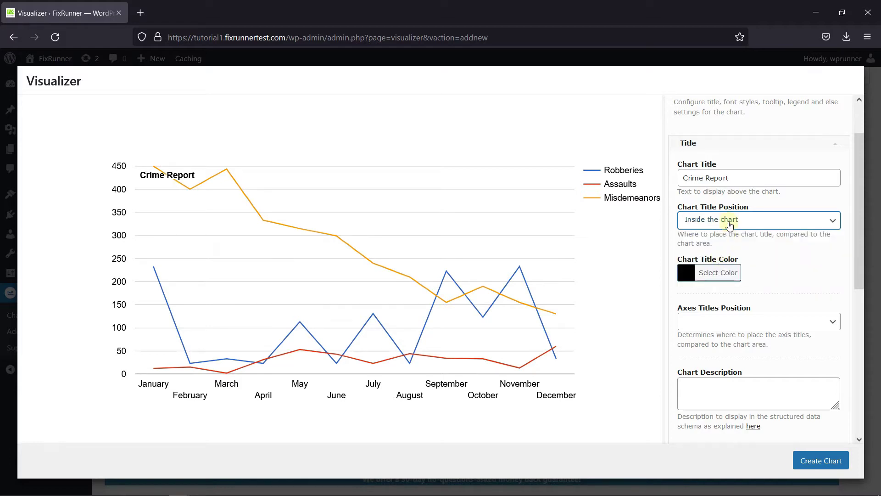
{"action": "left_click", "coordinate": [730, 225]}
{"action": "left_click", "coordinate": [734, 264]}
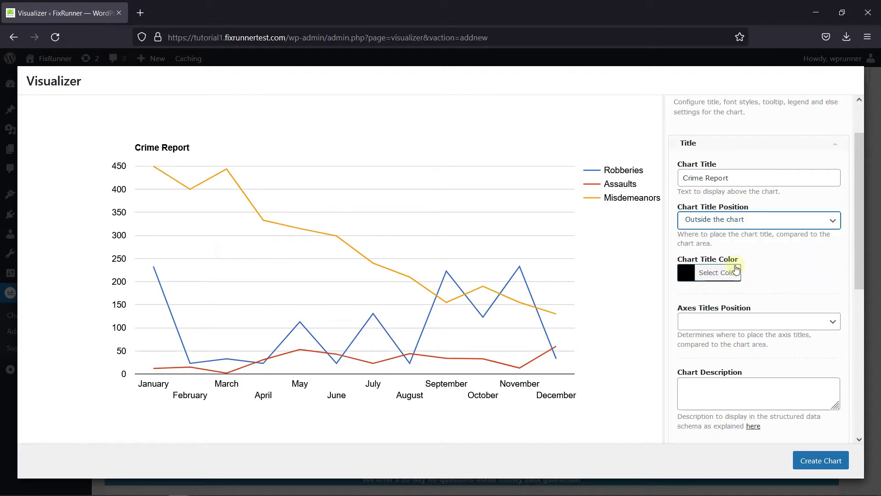
{"action": "left_click", "coordinate": [818, 246]}
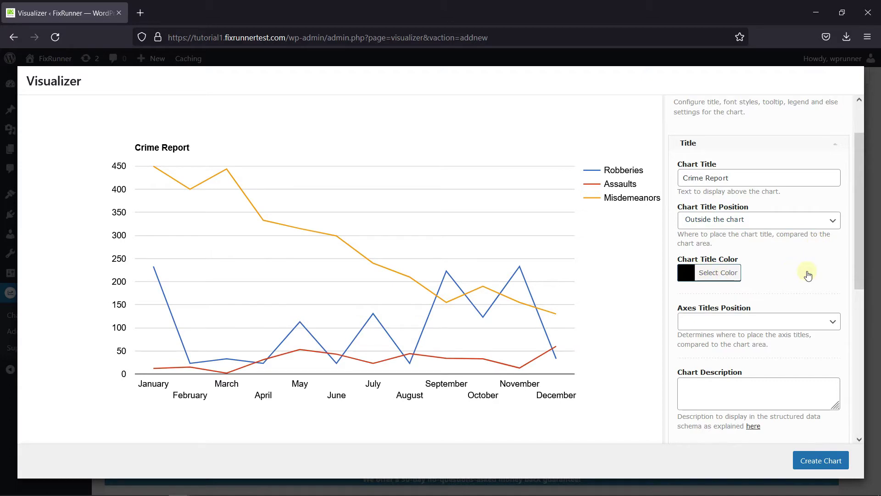
- Try Arial as the chart's default font family and settle on Sans Serif
{"action": "scroll", "coordinate": [807, 276], "scroll_direction": "down", "scroll_amount": 2}
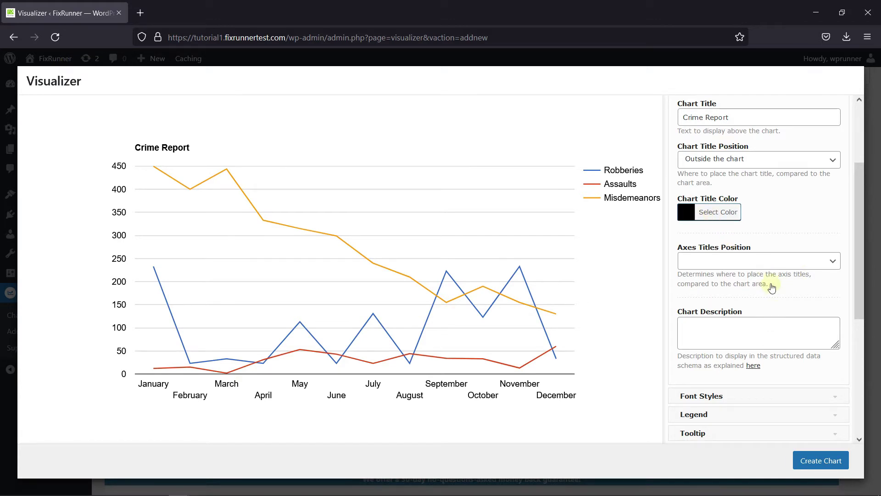
{"action": "left_click", "coordinate": [753, 398]}
{"action": "scroll", "coordinate": [748, 215], "scroll_direction": "up", "scroll_amount": 2}
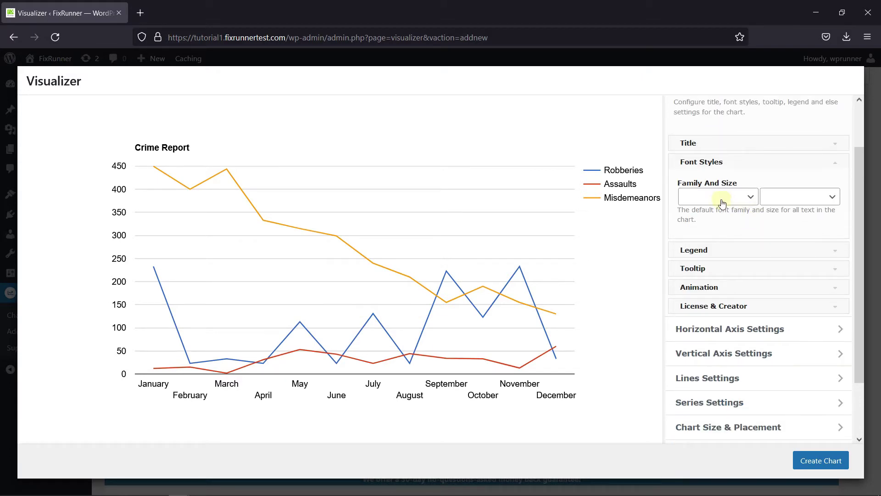
{"action": "left_click", "coordinate": [739, 202]}
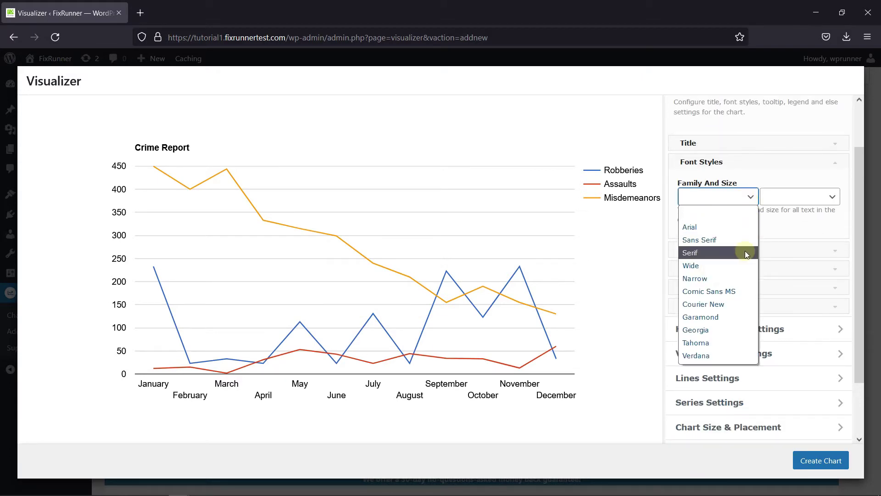
{"action": "left_click", "coordinate": [739, 227]}
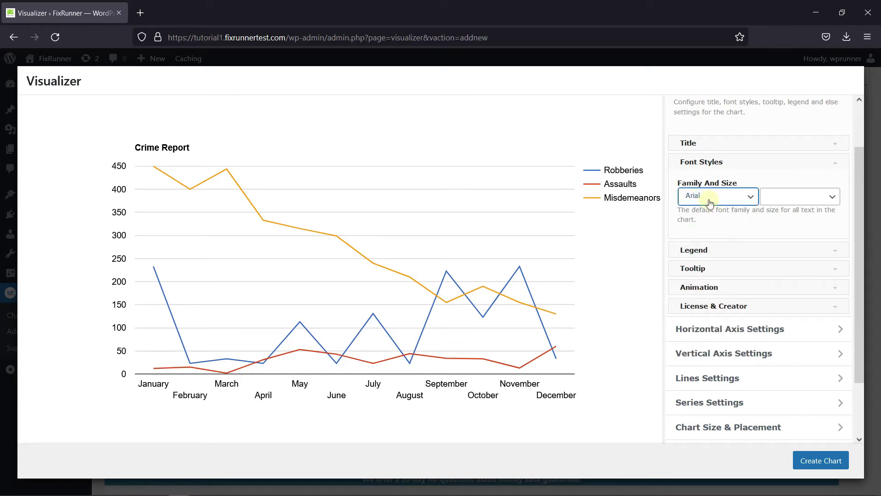
{"action": "left_click", "coordinate": [732, 199]}
{"action": "left_click", "coordinate": [737, 239]}
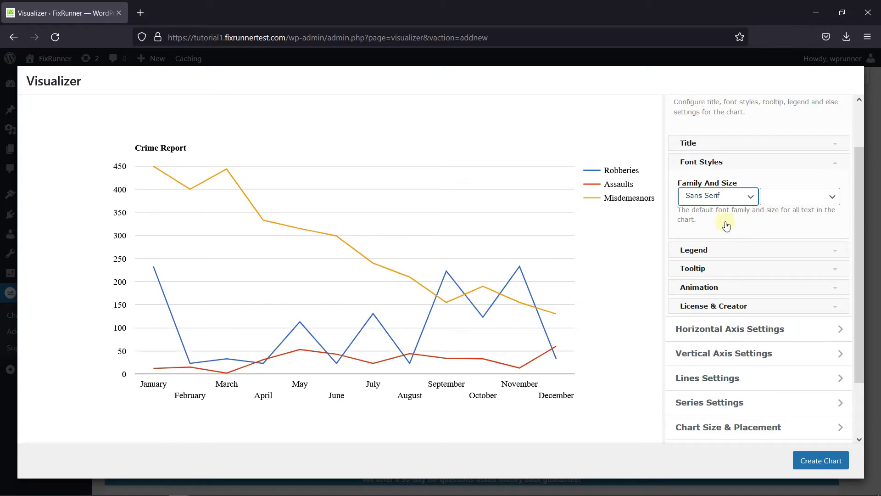
- Try a default chart font size of 10 and settle on 15
{"action": "left_click", "coordinate": [817, 201]}
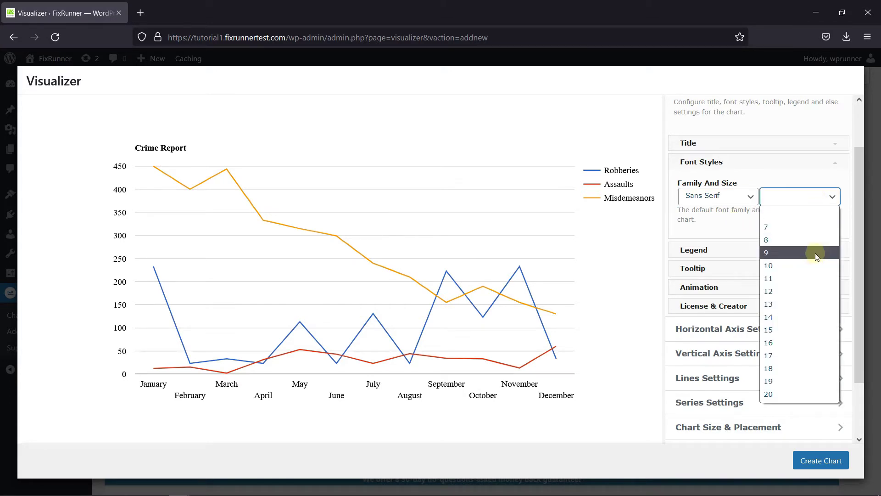
{"action": "left_click", "coordinate": [815, 266]}
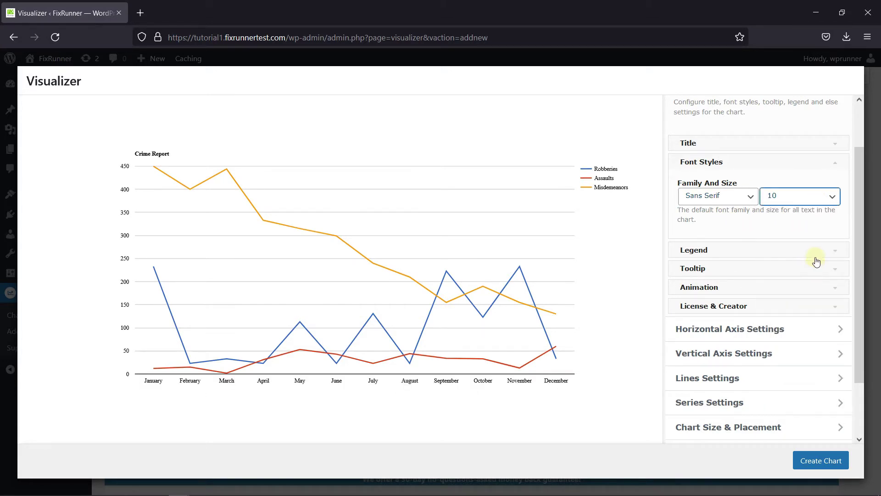
{"action": "left_click", "coordinate": [791, 198]}
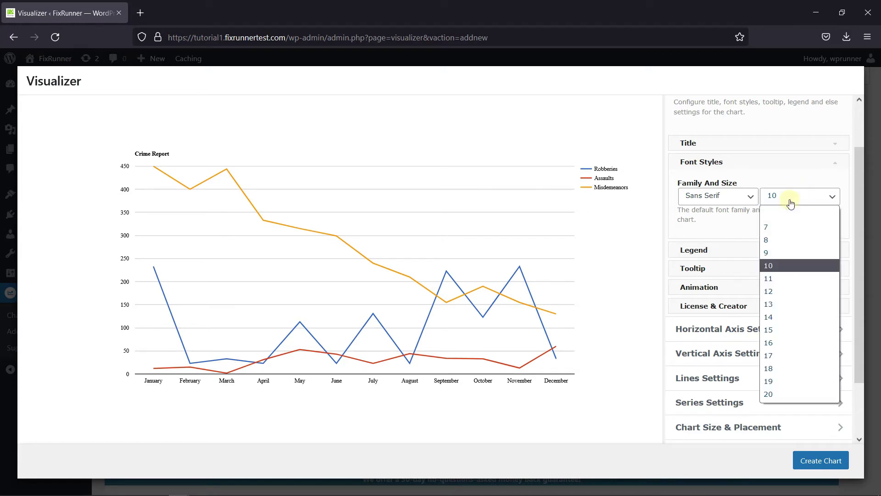
{"action": "left_click", "coordinate": [820, 327]}
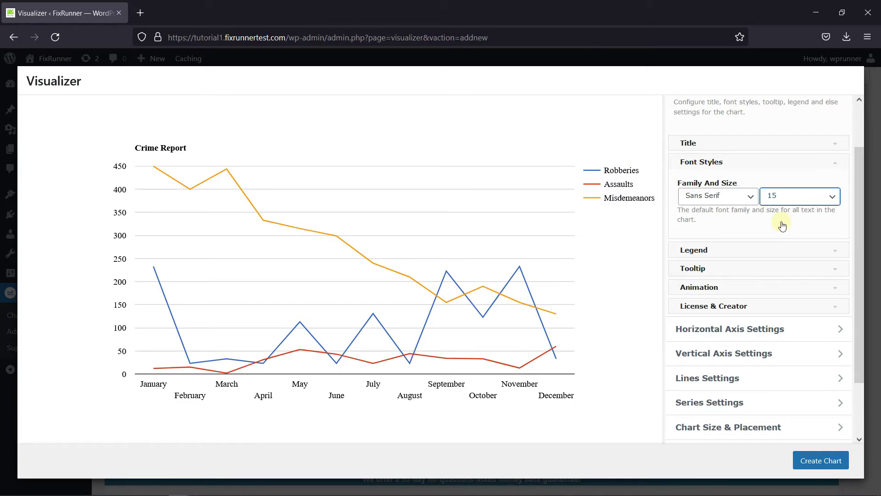
- Try the legend position "Left of the chart" and settle on "Below the chart"
{"action": "left_click", "coordinate": [764, 255]}
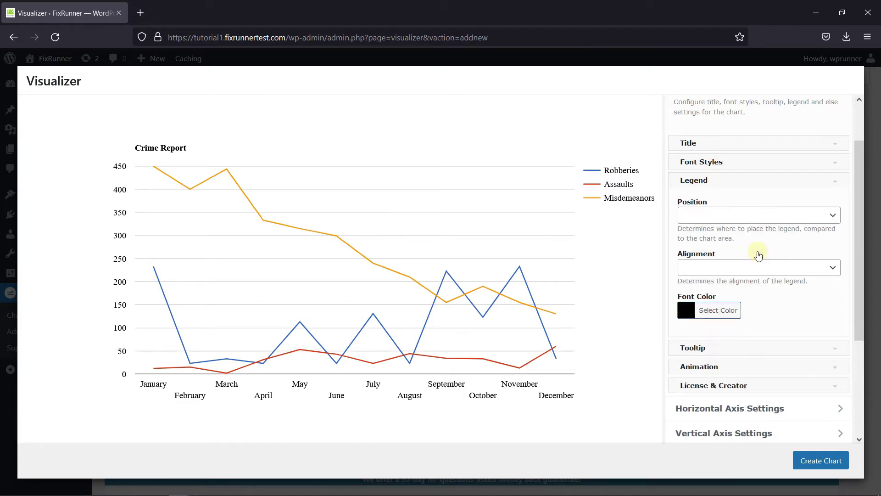
{"action": "left_click", "coordinate": [750, 222]}
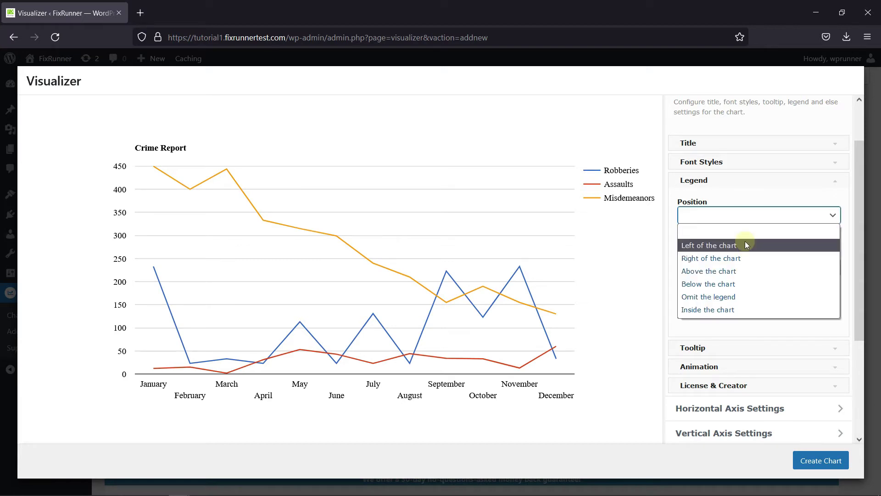
{"action": "left_click", "coordinate": [745, 245]}
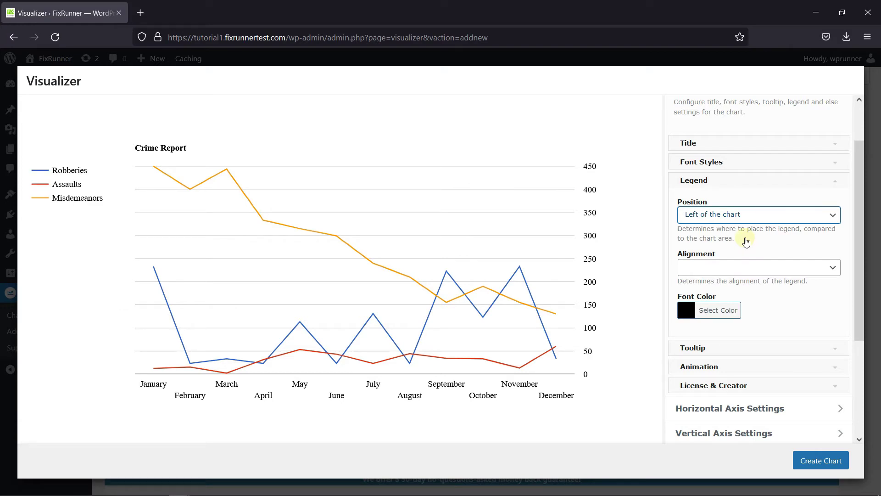
{"action": "left_click", "coordinate": [748, 220]}
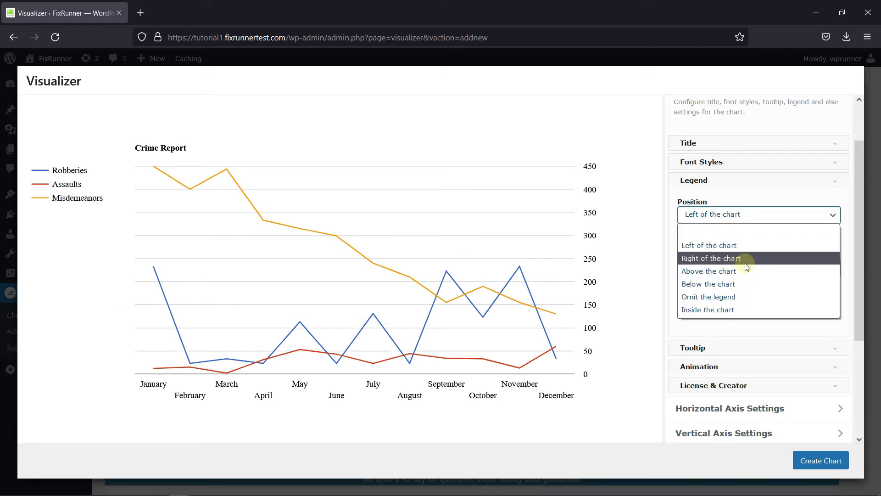
{"action": "left_click", "coordinate": [742, 281]}
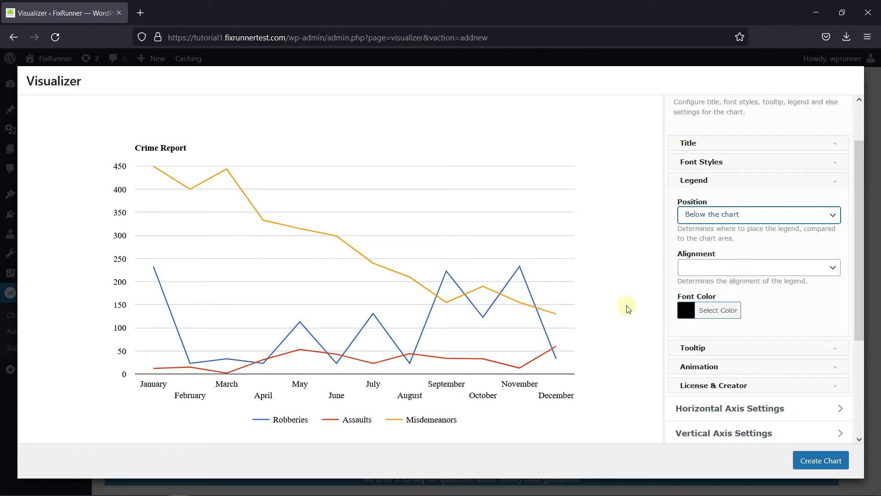
{"action": "left_click", "coordinate": [788, 271]}
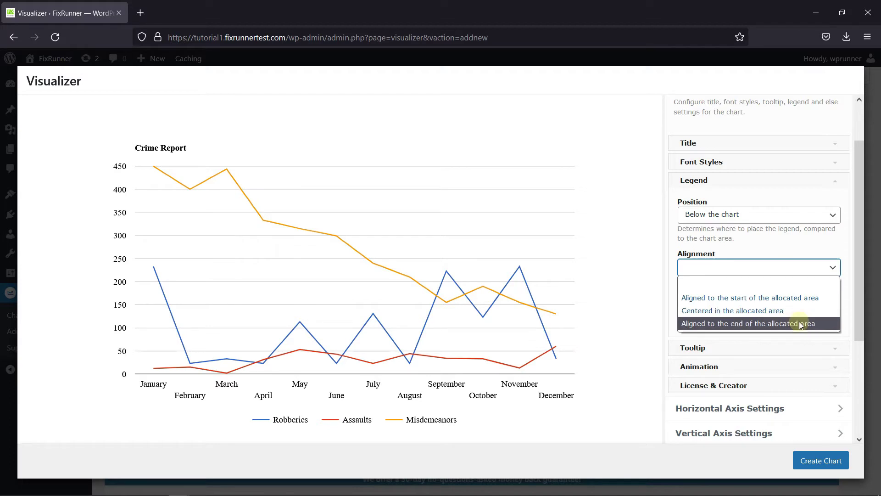
{"action": "left_click", "coordinate": [802, 273]}
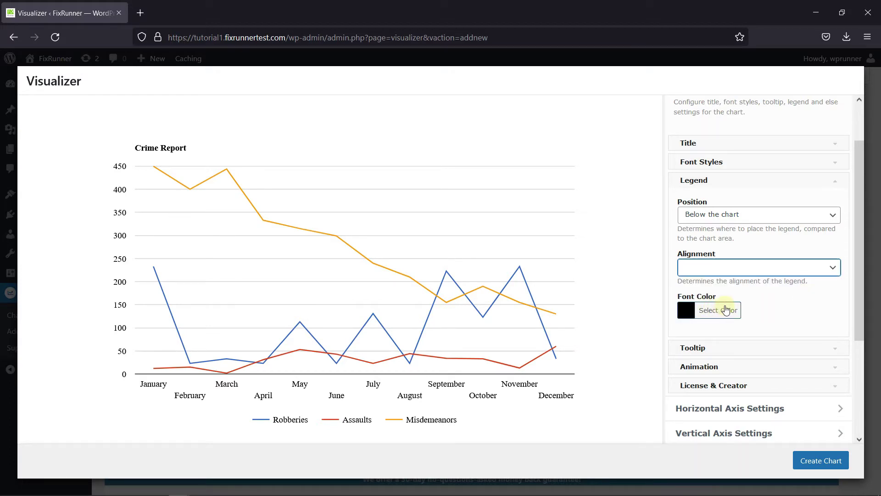
- Try yellow (#eeee22) as the legend font color and return it to black
{"action": "left_click", "coordinate": [725, 310]}
{"action": "scroll", "coordinate": [728, 307], "scroll_direction": "down", "scroll_amount": 5}
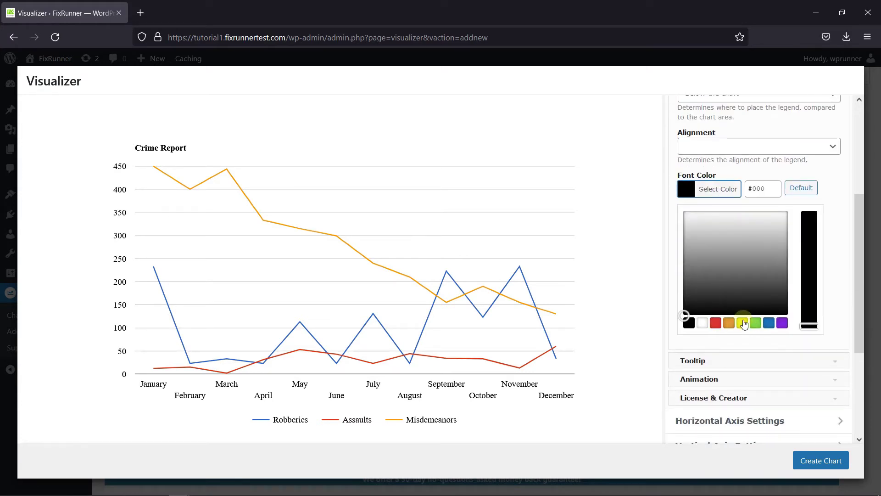
{"action": "left_click", "coordinate": [743, 324]}
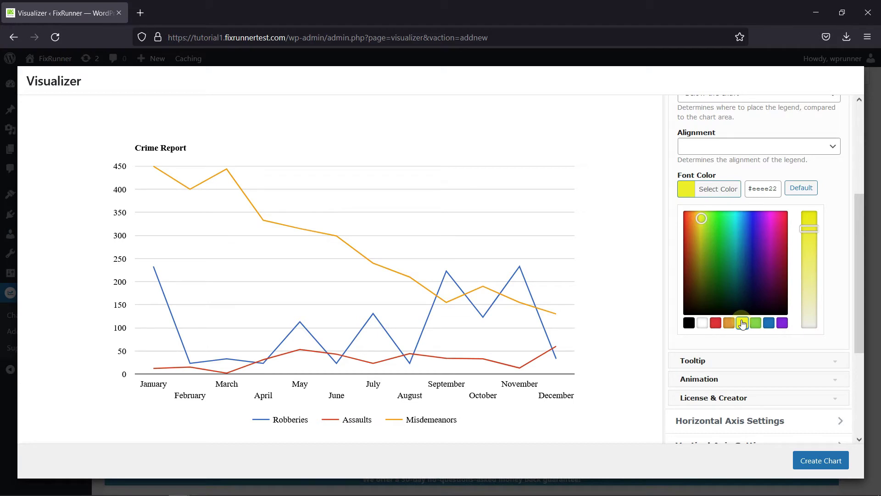
{"action": "left_click", "coordinate": [689, 324]}
{"action": "left_click", "coordinate": [827, 190]}
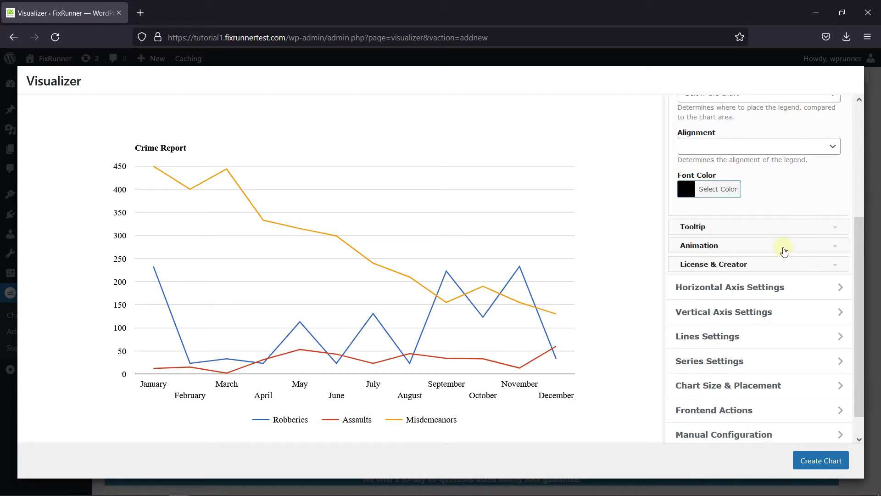
- Set the tooltip trigger so that the tooltip is displayed when the user hovers over an element
{"action": "left_click", "coordinate": [760, 230]}
{"action": "scroll", "coordinate": [761, 243], "scroll_direction": "up", "scroll_amount": 4}
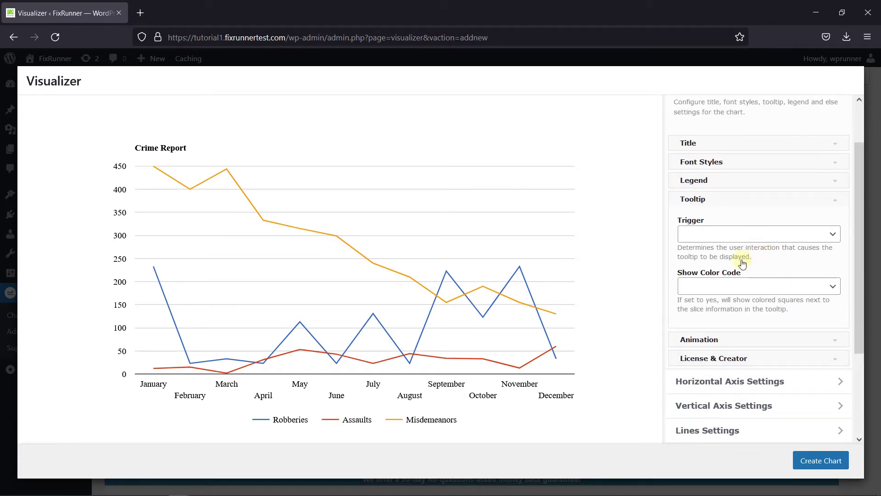
{"action": "left_click", "coordinate": [742, 235]}
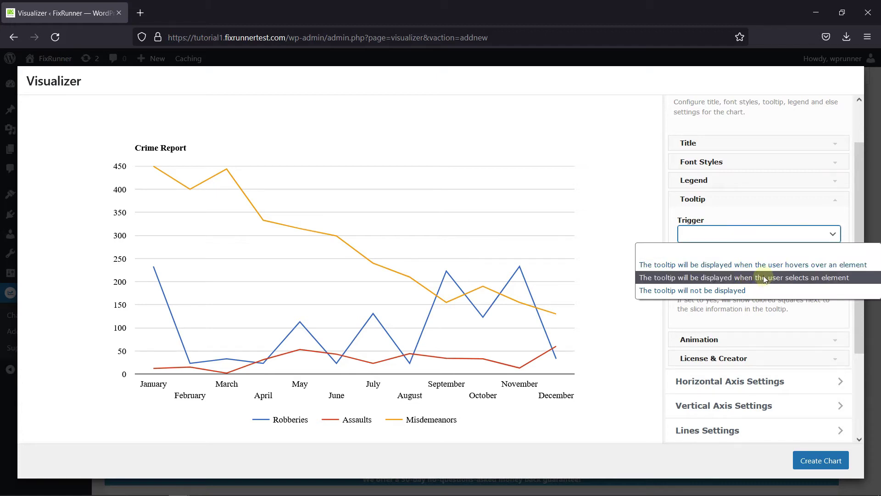
{"action": "left_click", "coordinate": [753, 265]}
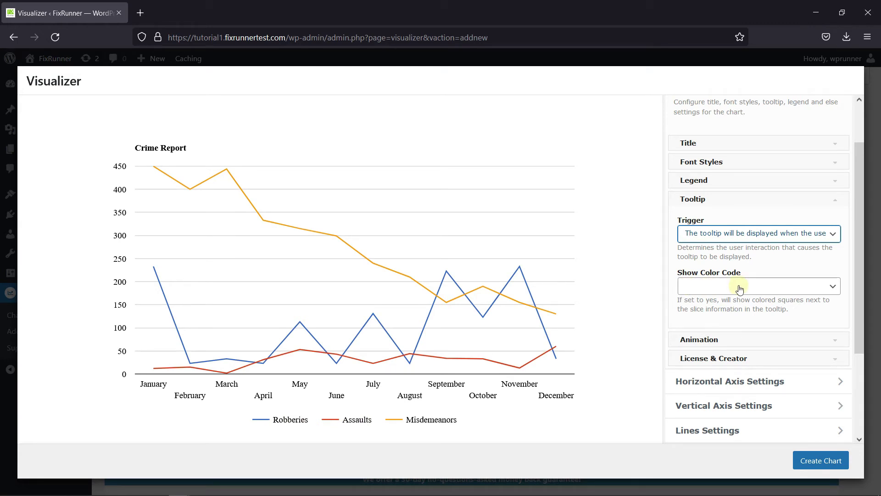
- Enable the chart's animation on startup with a duration of 500 milliseconds and the easing "Start slow and speed up"
{"action": "left_click", "coordinate": [743, 340]}
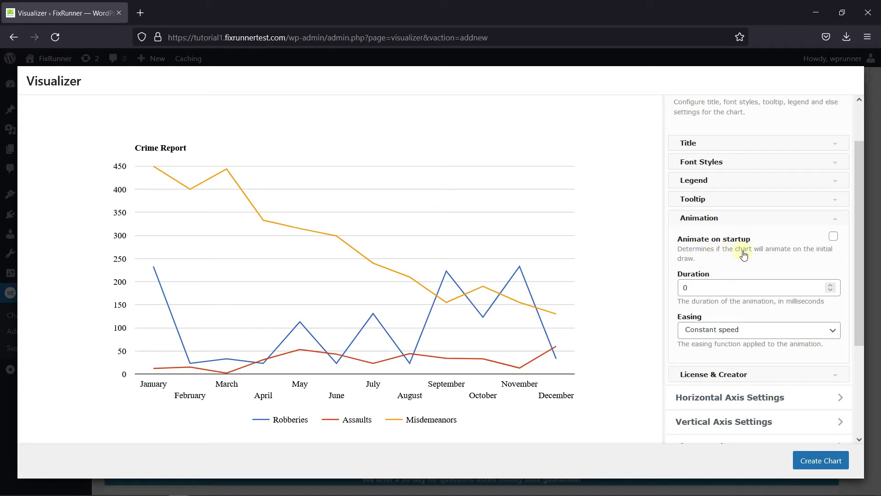
{"action": "left_click", "coordinate": [833, 239]}
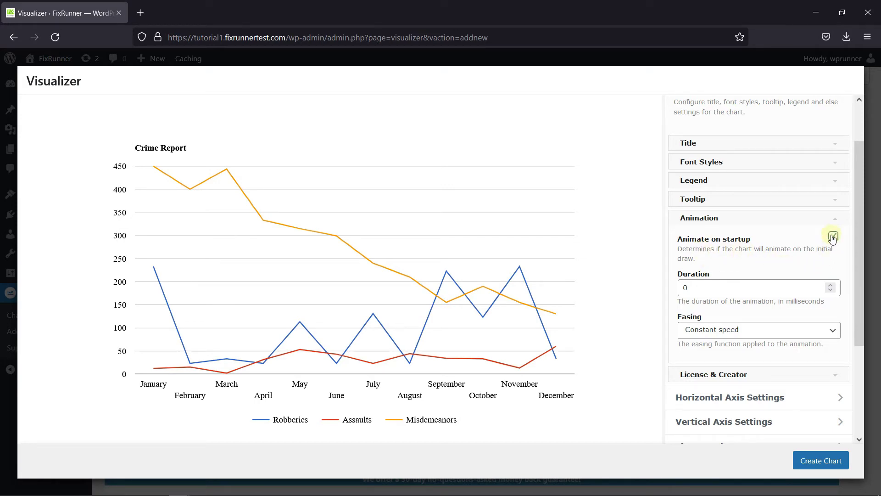
{"action": "left_click", "coordinate": [735, 293]}
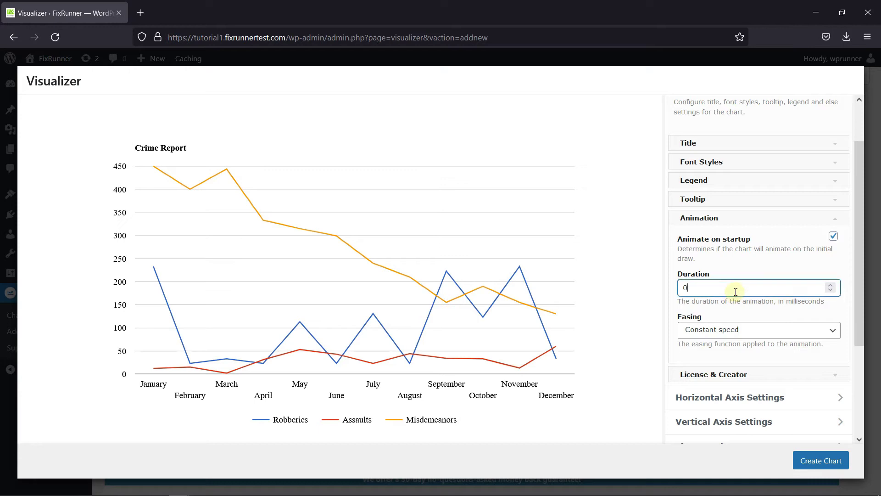
{"action": "key", "text": "BackSpace"}
{"action": "type", "text": "00"}
{"action": "left_click", "coordinate": [744, 314]}
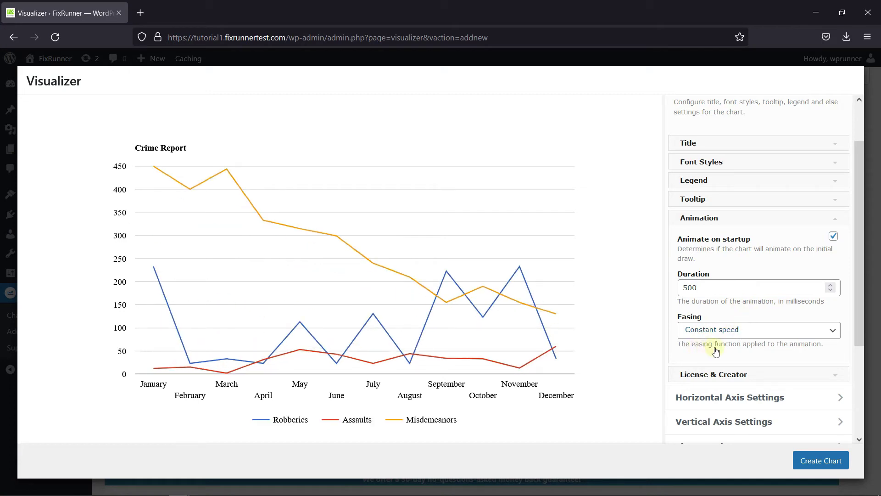
{"action": "left_click", "coordinate": [766, 333]}
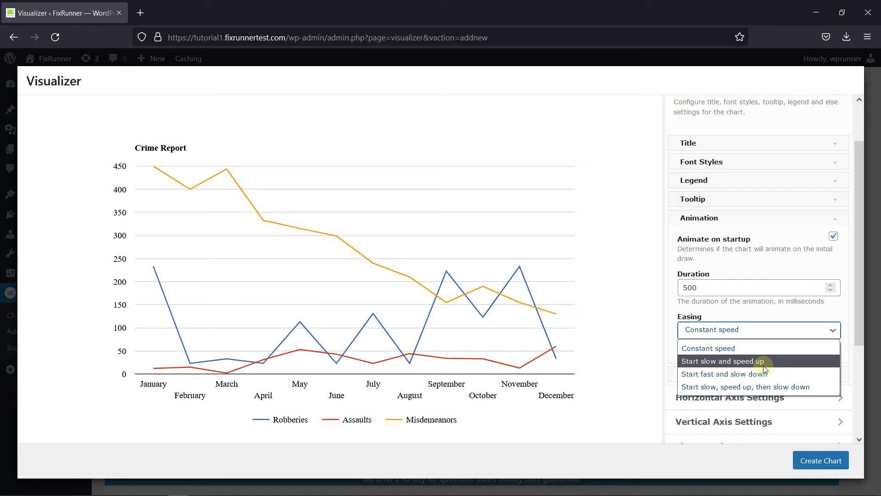
{"action": "left_click", "coordinate": [735, 361]}
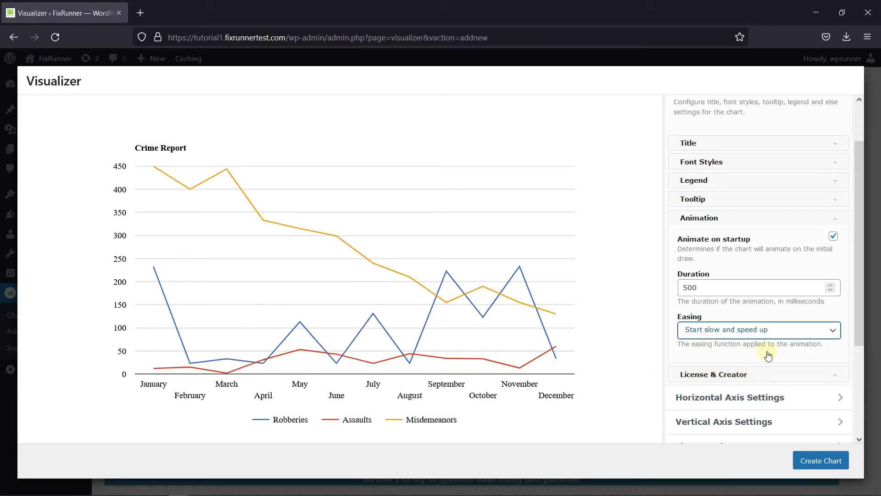
- Enter "FixRunner" as the chart's creator, leave the license empty, and close the general chart settings
{"action": "left_click", "coordinate": [752, 374]}
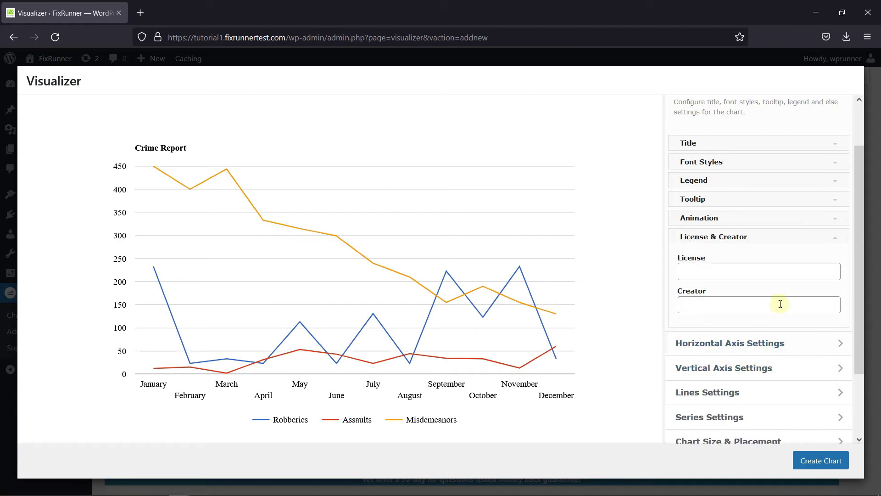
{"action": "left_click", "coordinate": [780, 272]}
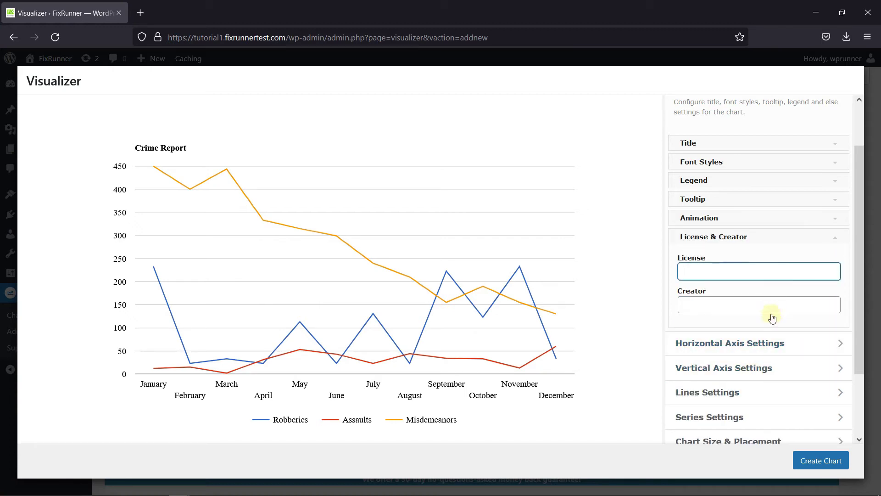
{"action": "left_click", "coordinate": [780, 302]}
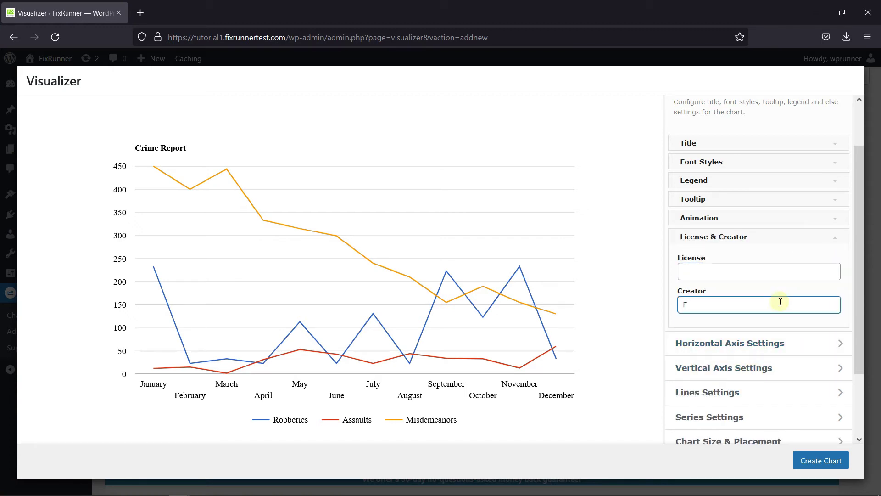
{"action": "type", "text": "FixRunner"}
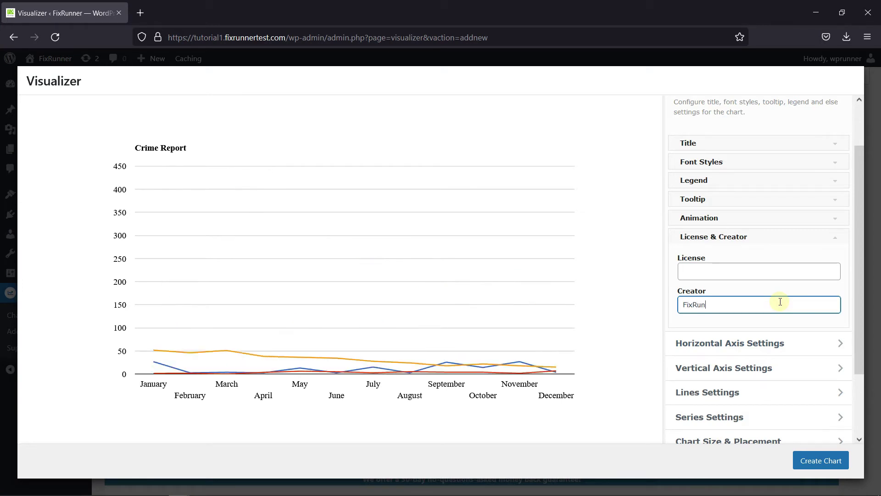
{"action": "left_click", "coordinate": [696, 327]}
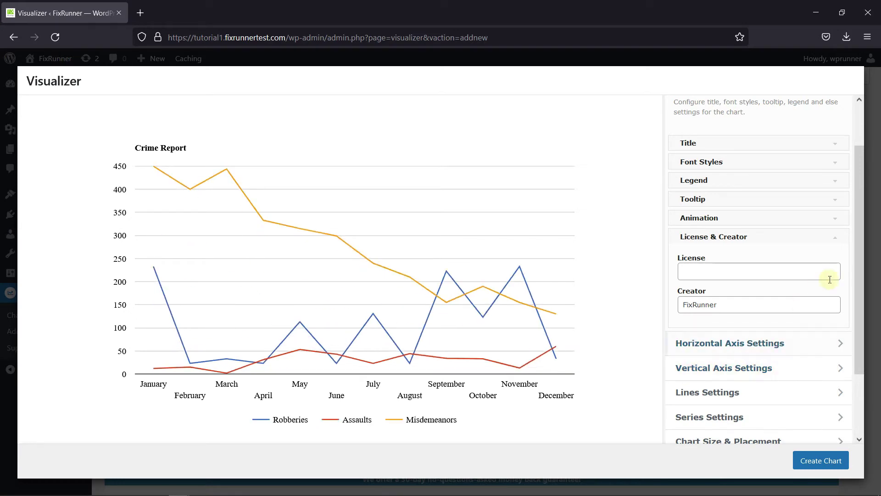
{"action": "scroll", "coordinate": [812, 285], "scroll_direction": "up", "scroll_amount": 2}
{"action": "left_click", "coordinate": [840, 134]}
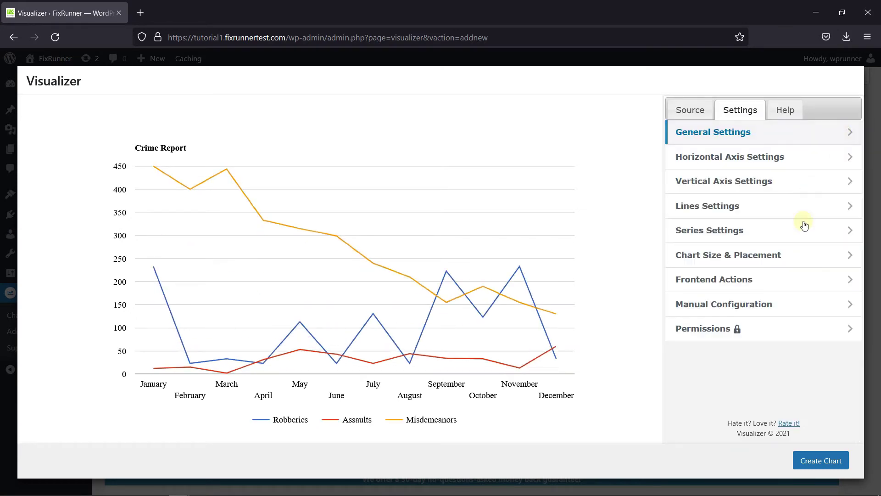
- Set the grid line color in the horizontal axis settings to a darker gray
{"action": "left_click", "coordinate": [756, 159]}
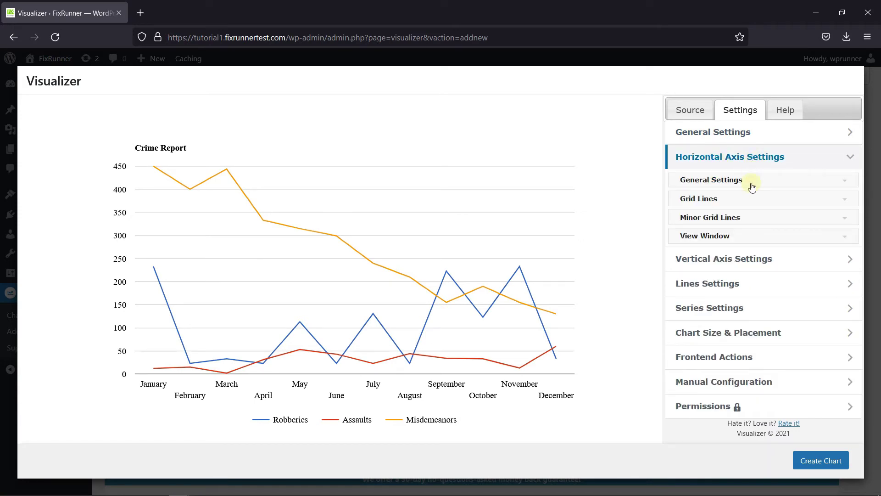
{"action": "left_click", "coordinate": [752, 184]}
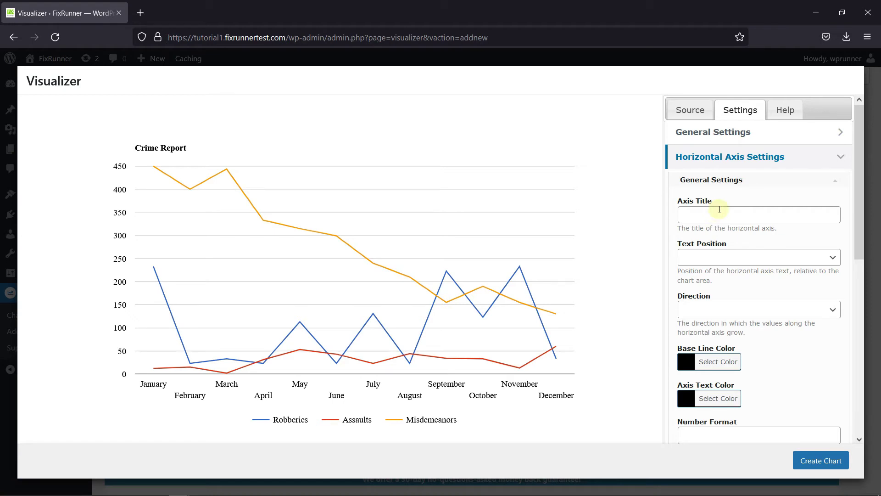
{"action": "scroll", "coordinate": [836, 310], "scroll_direction": "down", "scroll_amount": 2}
{"action": "scroll", "coordinate": [803, 285], "scroll_direction": "down", "scroll_amount": 4}
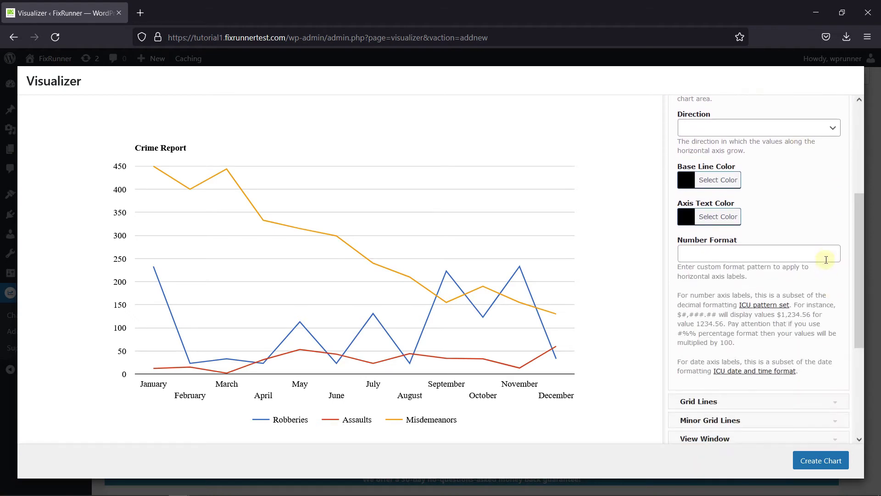
{"action": "scroll", "coordinate": [744, 321], "scroll_direction": "down", "scroll_amount": 4}
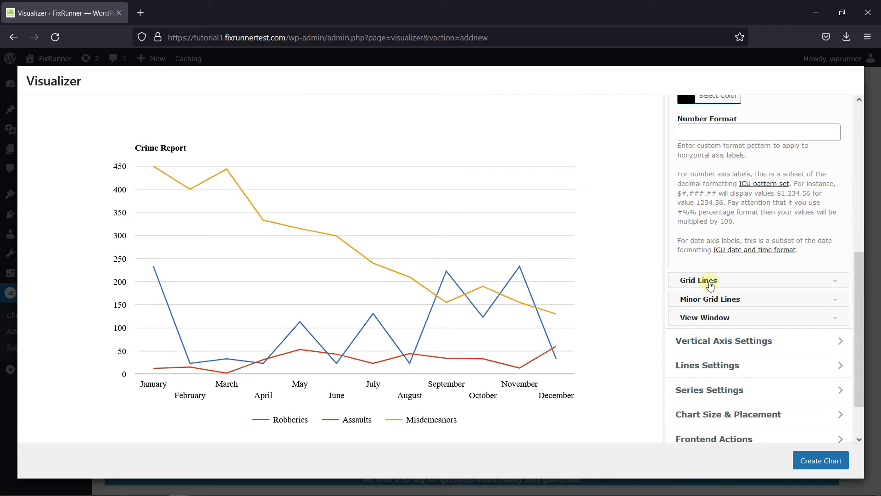
{"action": "left_click", "coordinate": [699, 282]}
{"action": "scroll", "coordinate": [695, 257], "scroll_direction": "up", "scroll_amount": 4}
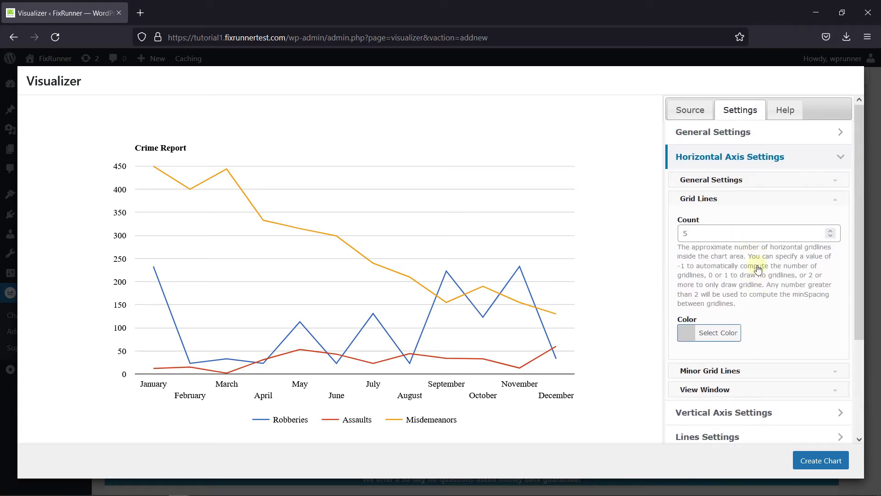
{"action": "left_click", "coordinate": [705, 331]}
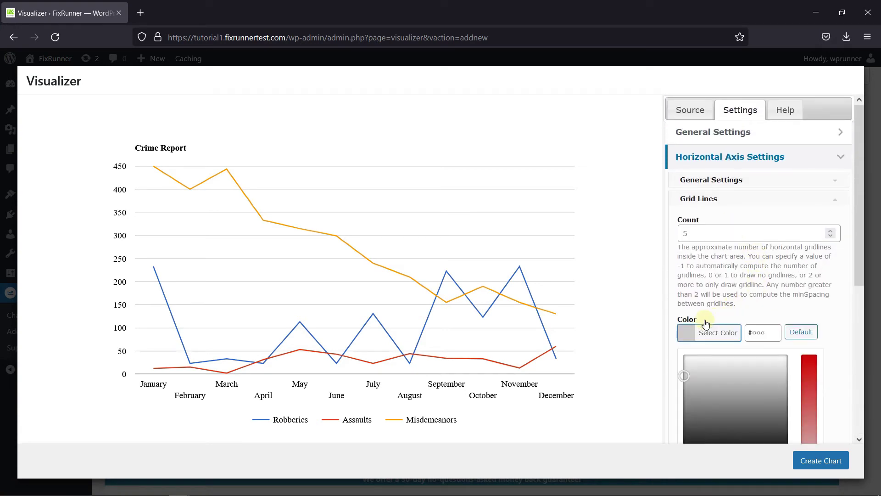
{"action": "scroll", "coordinate": [732, 294], "scroll_direction": "down", "scroll_amount": 3}
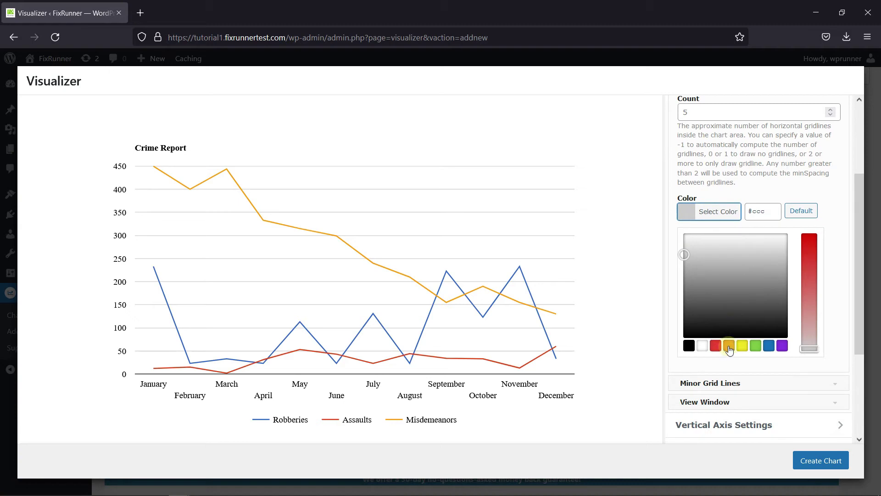
{"action": "left_click", "coordinate": [780, 342]}
- Review the minor grid line and view window options of the horizontal axis
{"action": "left_click", "coordinate": [732, 250]}
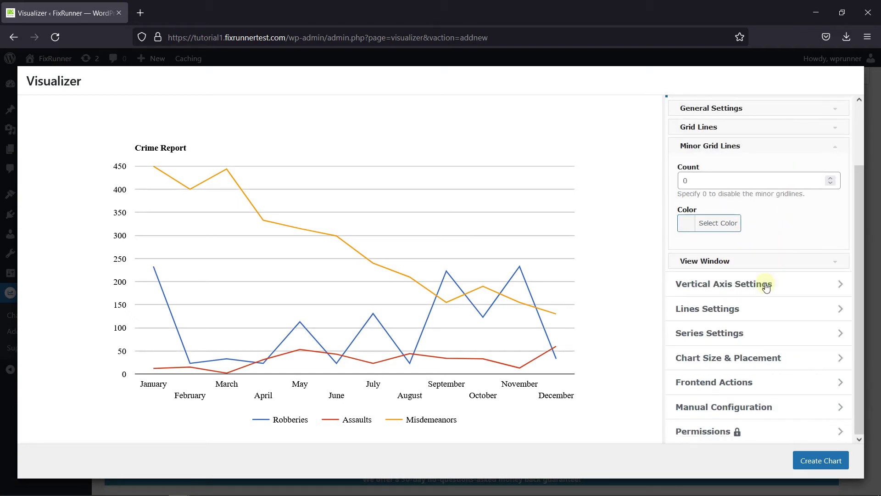
{"action": "left_click", "coordinate": [742, 265]}
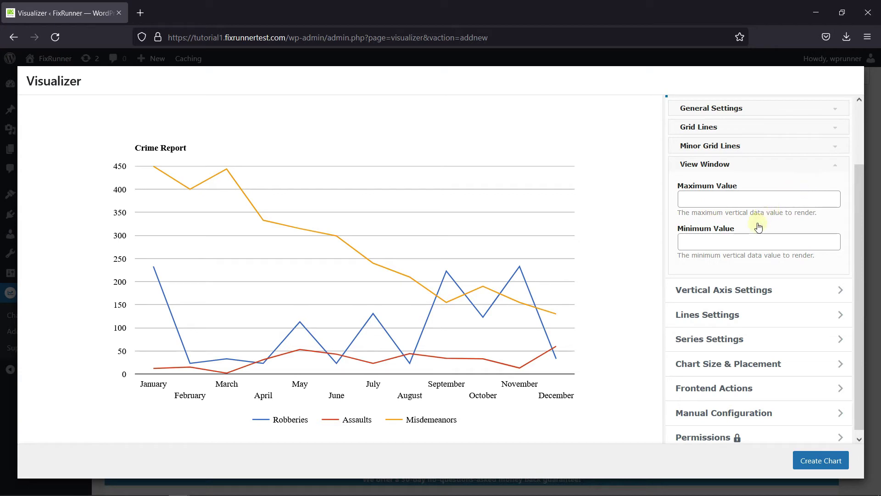
{"action": "scroll", "coordinate": [747, 206], "scroll_direction": "up", "scroll_amount": 2}
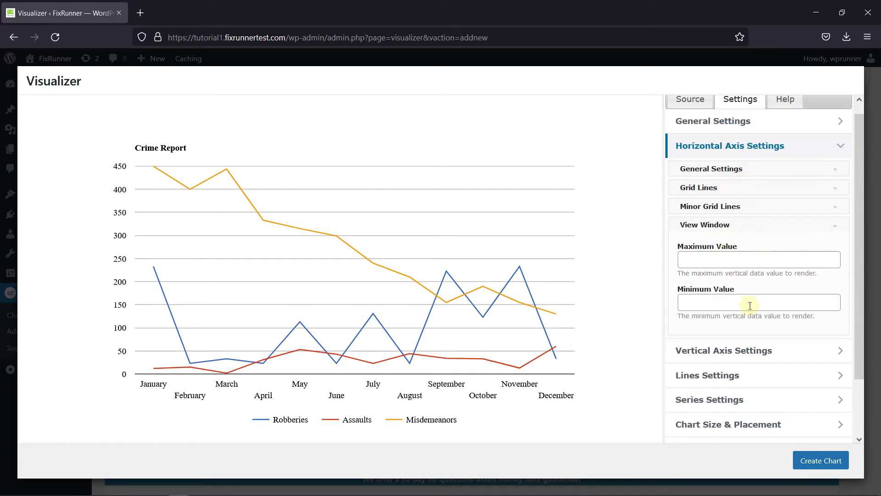
- Set the grid line color in the vertical axis settings to blue (#1e73be)
{"action": "left_click", "coordinate": [739, 351]}
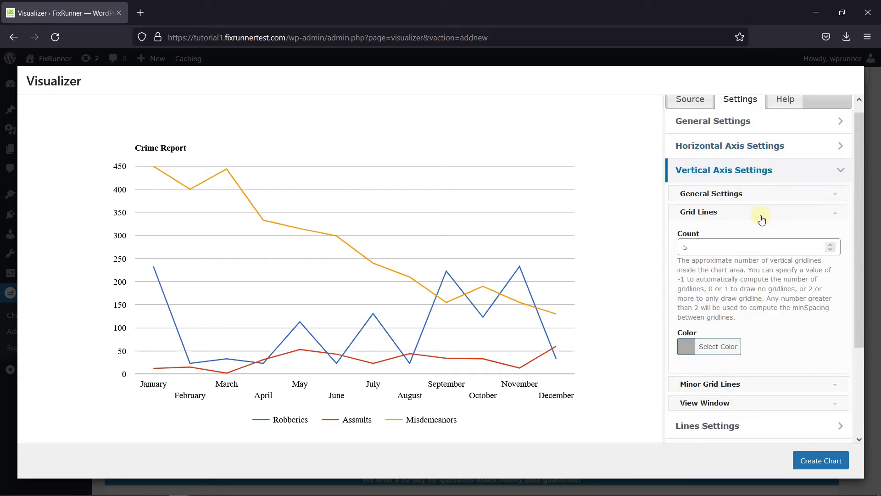
{"action": "left_click", "coordinate": [762, 195]}
{"action": "scroll", "coordinate": [765, 211], "scroll_direction": "down", "scroll_amount": 2}
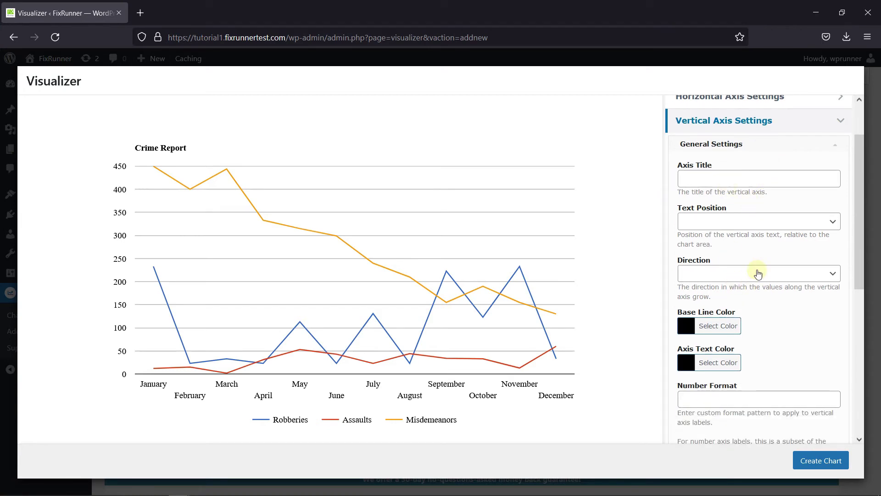
{"action": "scroll", "coordinate": [758, 274], "scroll_direction": "down", "scroll_amount": 4}
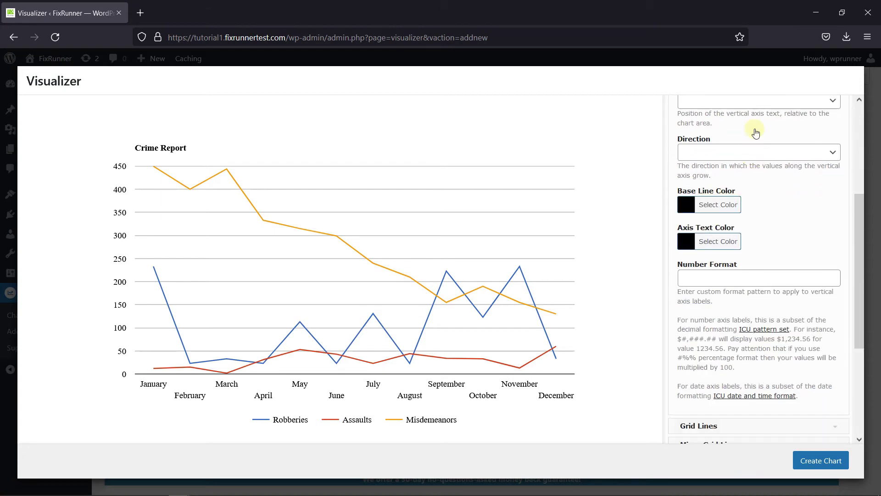
{"action": "scroll", "coordinate": [770, 248], "scroll_direction": "down", "scroll_amount": 6}
{"action": "left_click", "coordinate": [778, 247]}
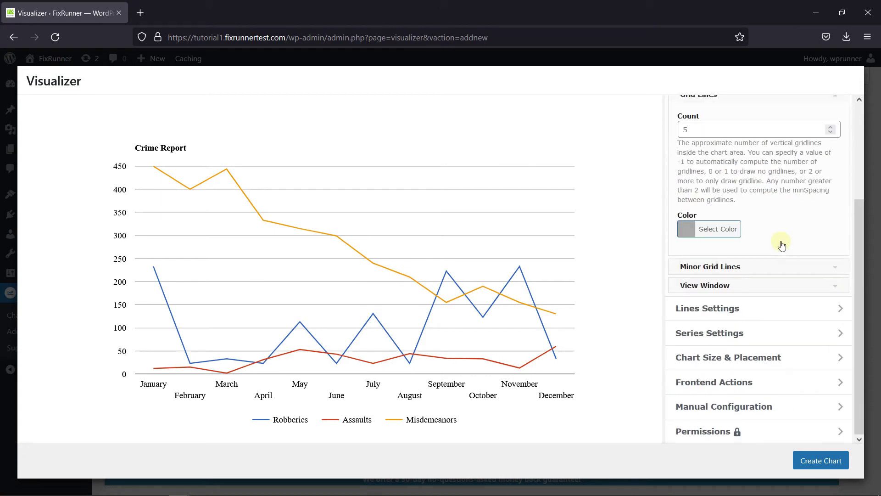
{"action": "scroll", "coordinate": [775, 200], "scroll_direction": "up", "scroll_amount": 2}
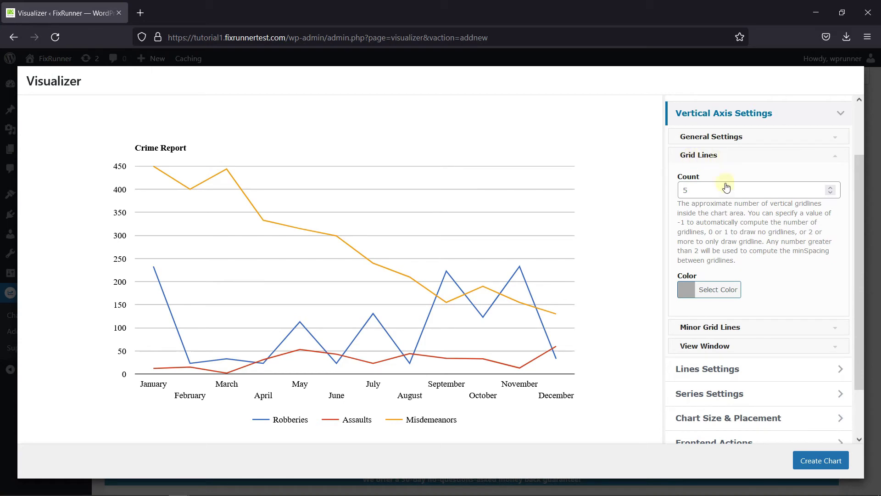
{"action": "left_click", "coordinate": [718, 290]}
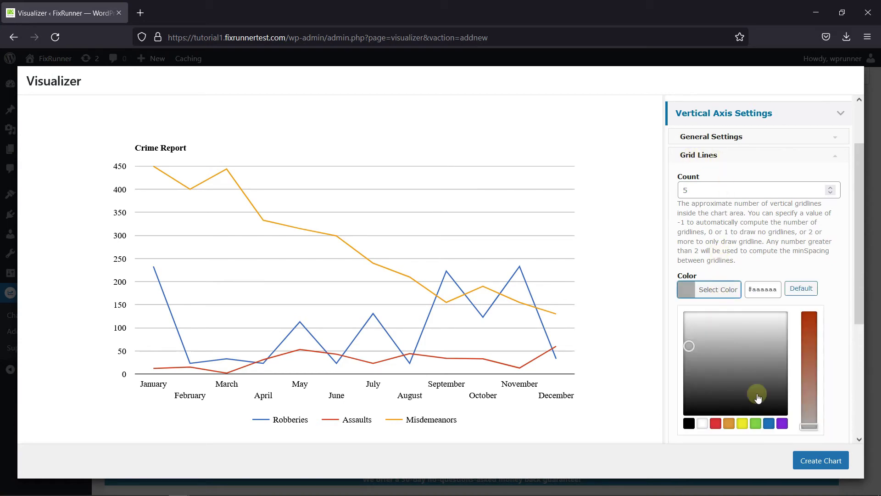
{"action": "left_click", "coordinate": [769, 422]}
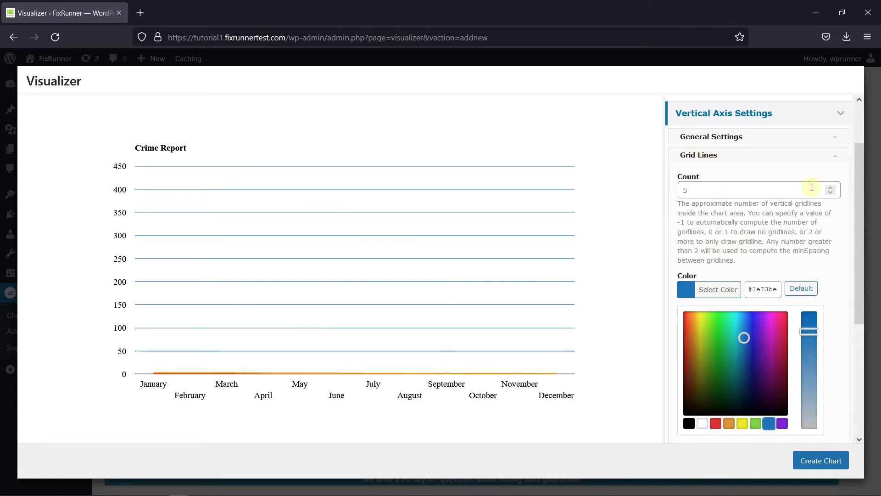
{"action": "left_click", "coordinate": [829, 166]}
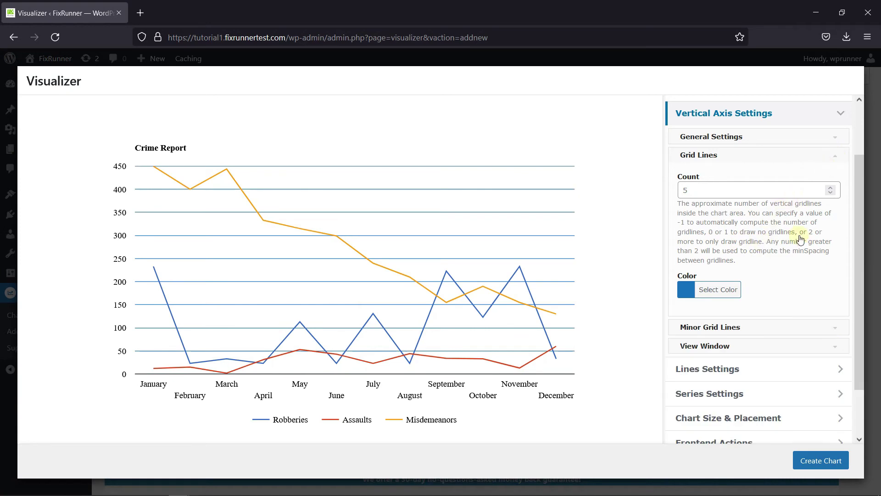
- Set the point size in the lines settings to 10 pixels, keeping the default line width
{"action": "scroll", "coordinate": [801, 239], "scroll_direction": "down", "scroll_amount": 2}
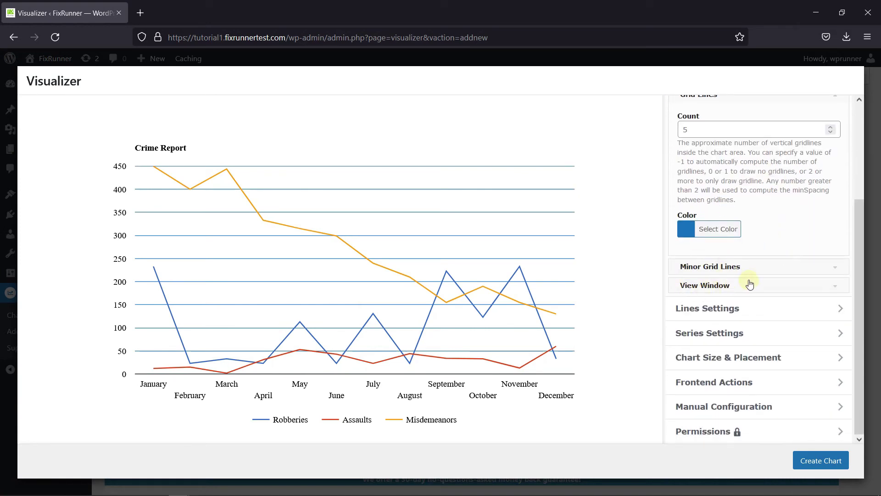
{"action": "left_click", "coordinate": [718, 317]}
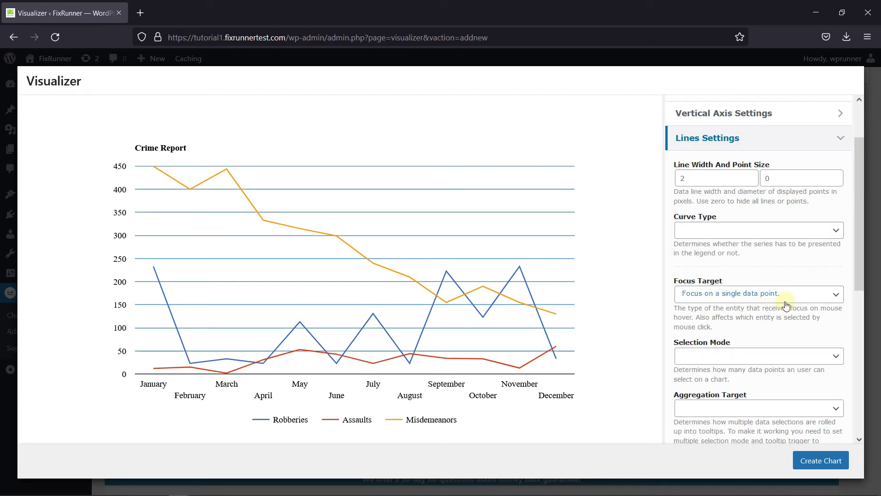
{"action": "left_click", "coordinate": [730, 177]}
{"action": "left_click", "coordinate": [808, 177]}
{"action": "type", "text": "1"}
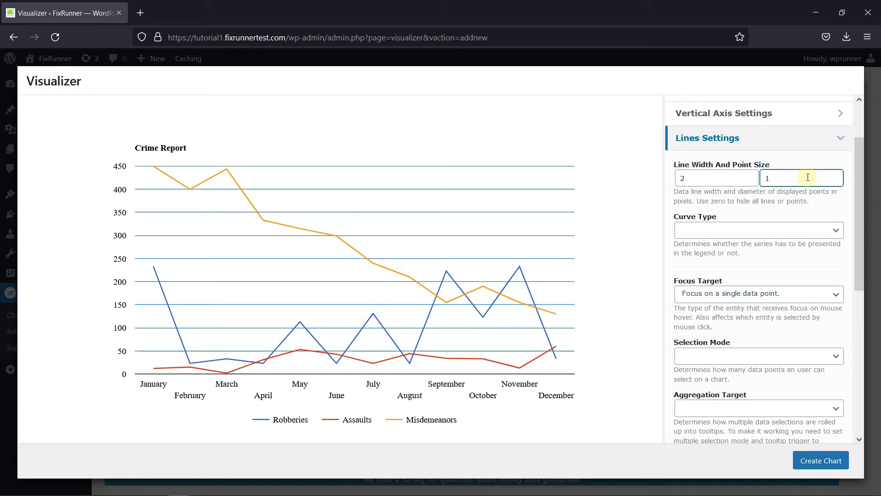
{"action": "type", "text": "0"}
{"action": "left_click", "coordinate": [800, 214]}
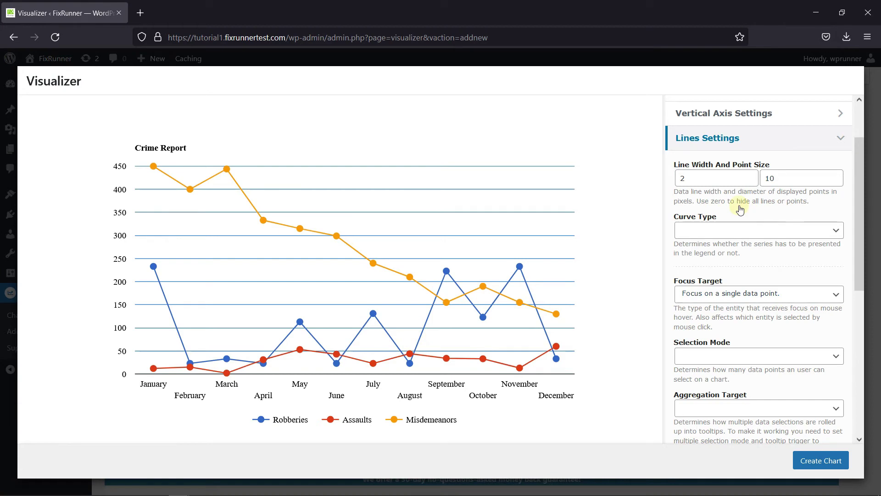
- Choose "The angles of the line will be smoothed" as the curve type for the chart lines
{"action": "left_click", "coordinate": [722, 233]}
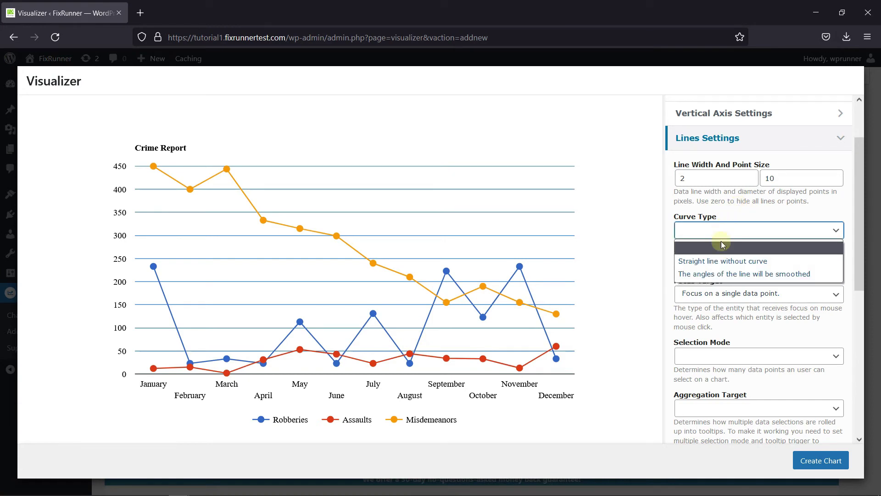
{"action": "left_click", "coordinate": [737, 275]}
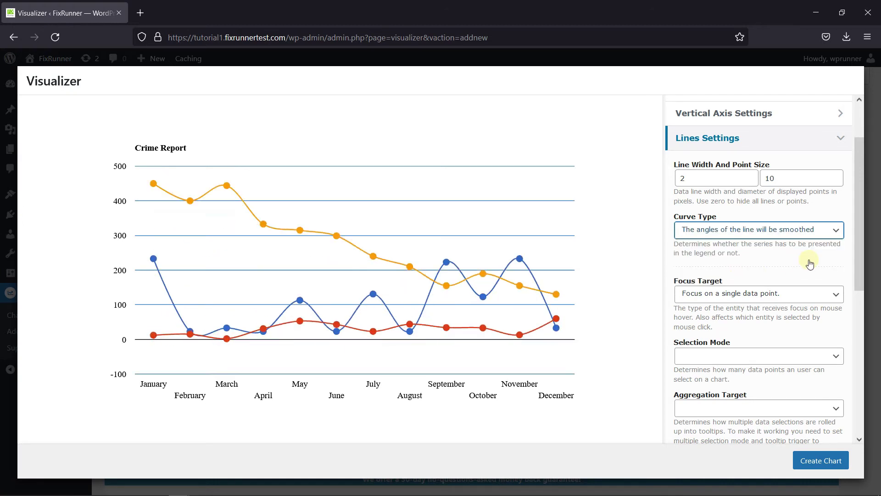
{"action": "left_click", "coordinate": [801, 246]}
- Set the selection mode to "Multiple data points" and the aggregation target to "Show only one tooltip per selection"
{"action": "scroll", "coordinate": [800, 248], "scroll_direction": "down", "scroll_amount": 2}
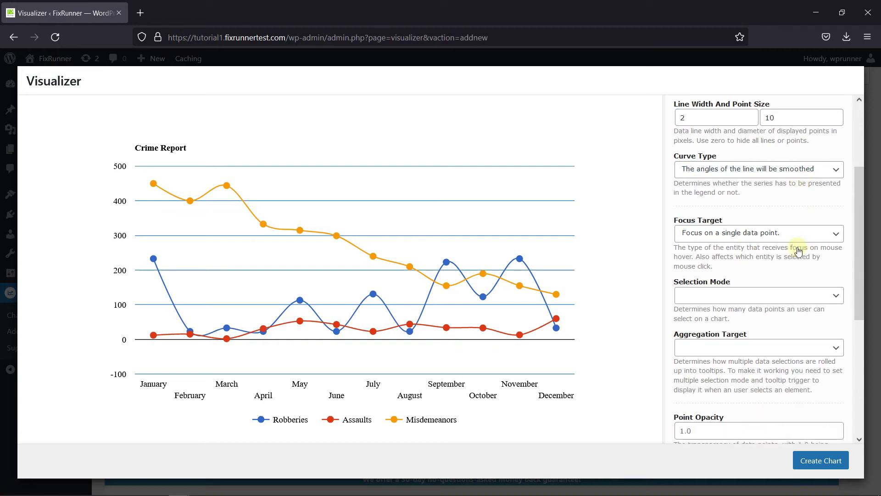
{"action": "scroll", "coordinate": [798, 250], "scroll_direction": "down", "scroll_amount": 2}
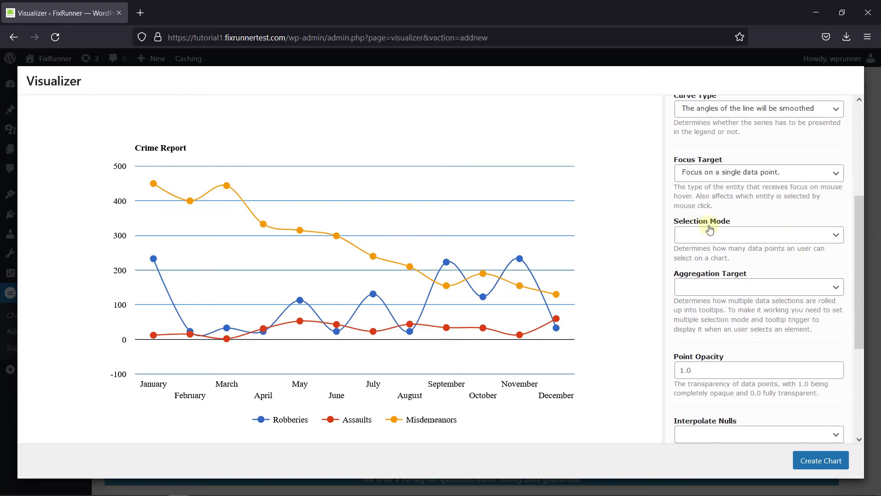
{"action": "left_click", "coordinate": [740, 236]}
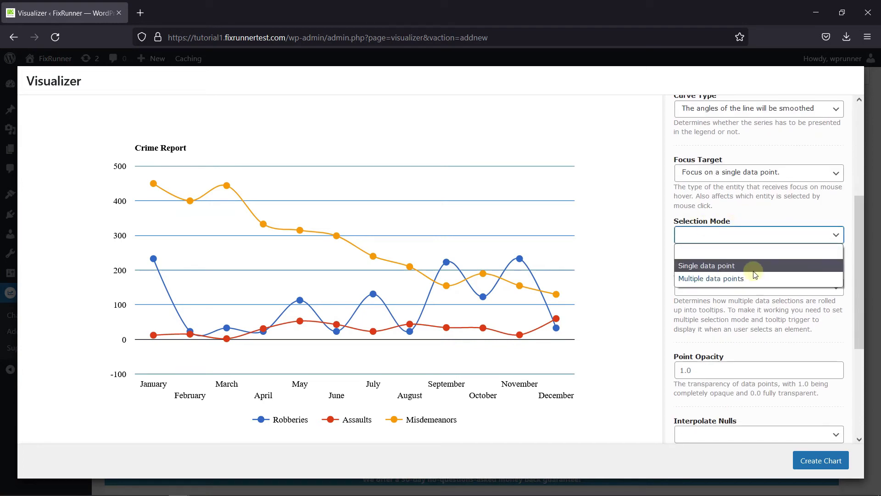
{"action": "left_click", "coordinate": [744, 277]}
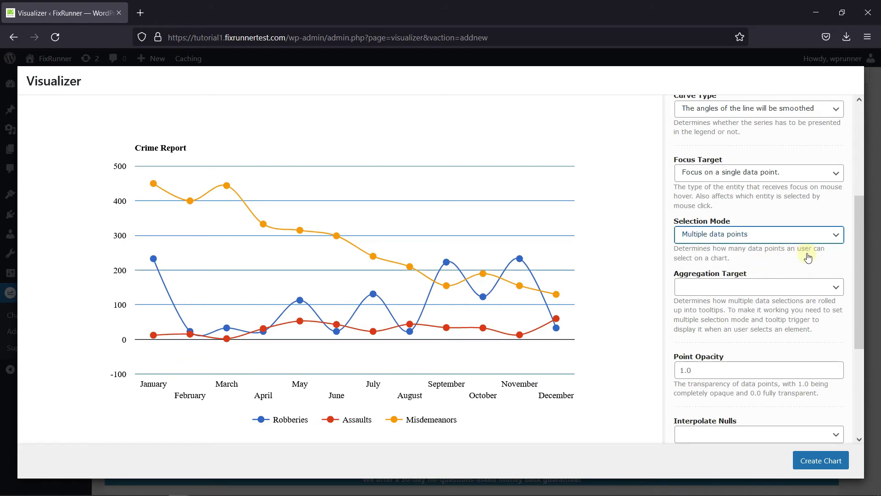
{"action": "left_click", "coordinate": [704, 289]}
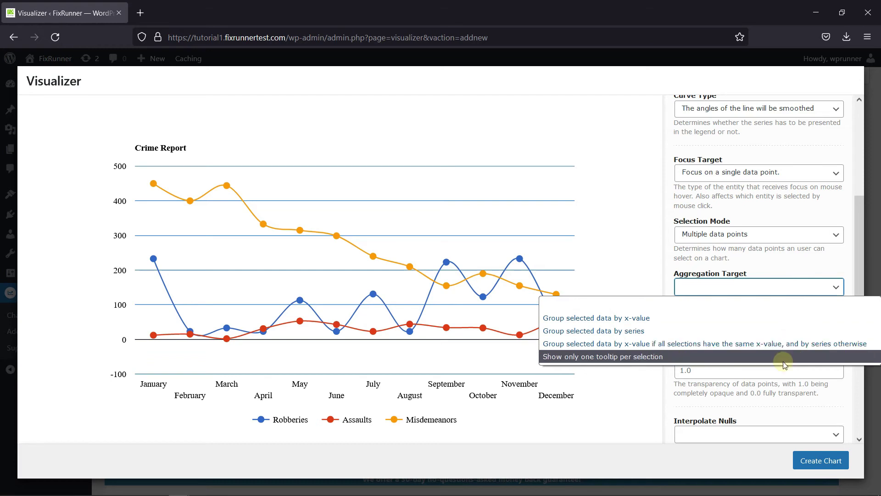
{"action": "left_click", "coordinate": [773, 356]}
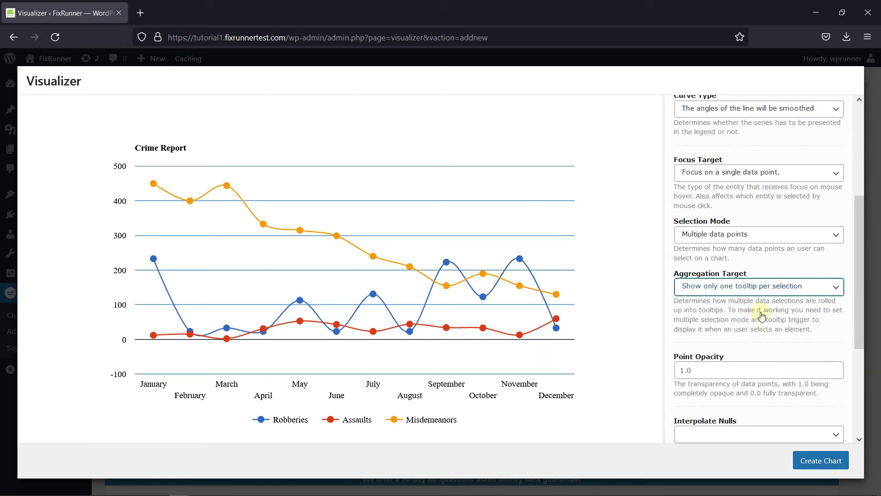
- Set the point opacity to 1.0, leave the null interpolation blank, and close the lines settings
{"action": "left_click", "coordinate": [723, 366]}
{"action": "scroll", "coordinate": [723, 363], "scroll_direction": "down", "scroll_amount": 3}
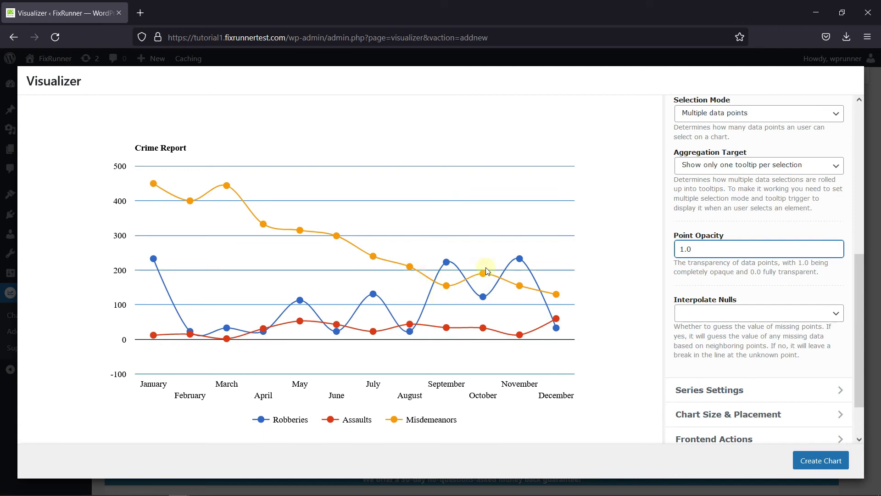
{"action": "scroll", "coordinate": [730, 303], "scroll_direction": "down", "scroll_amount": 2}
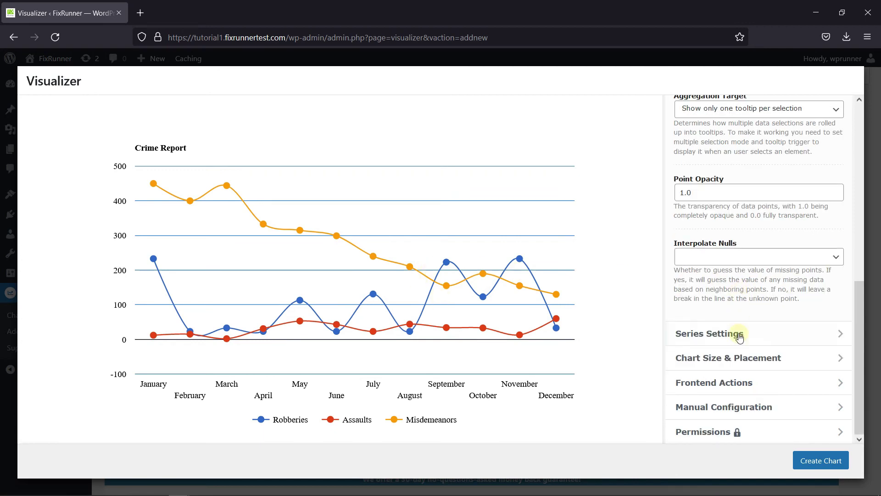
{"action": "scroll", "coordinate": [735, 352], "scroll_direction": "up", "scroll_amount": 2}
{"action": "scroll", "coordinate": [759, 197], "scroll_direction": "up", "scroll_amount": 5}
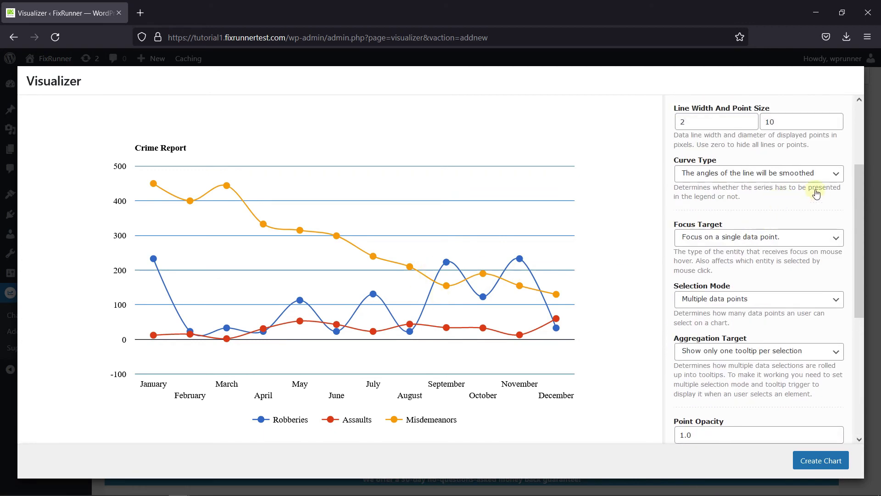
{"action": "left_click", "coordinate": [850, 140]}
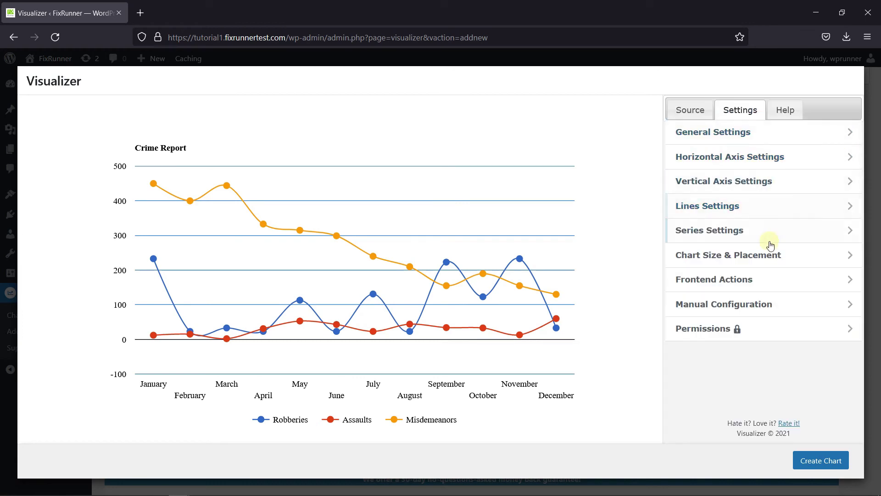
- Review the chart's size, border and background options and its margin and chart area placement options
{"action": "left_click", "coordinate": [731, 261]}
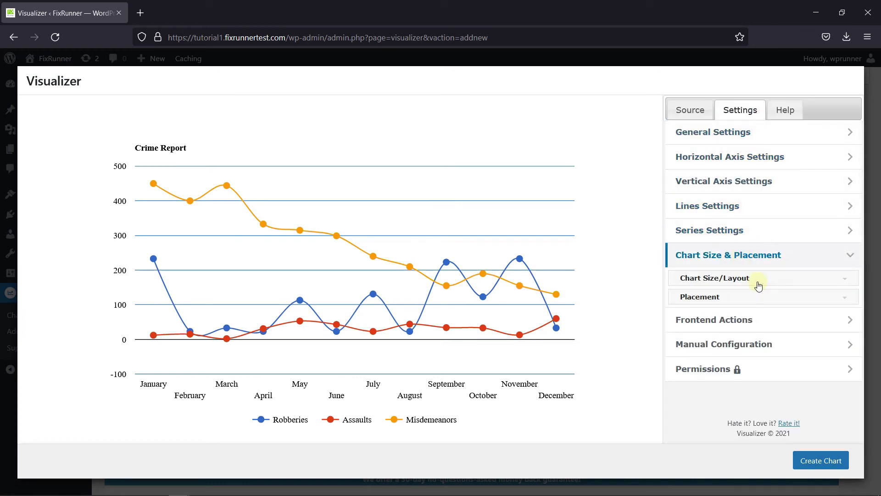
{"action": "left_click", "coordinate": [735, 284]}
{"action": "scroll", "coordinate": [737, 275], "scroll_direction": "down", "scroll_amount": 3}
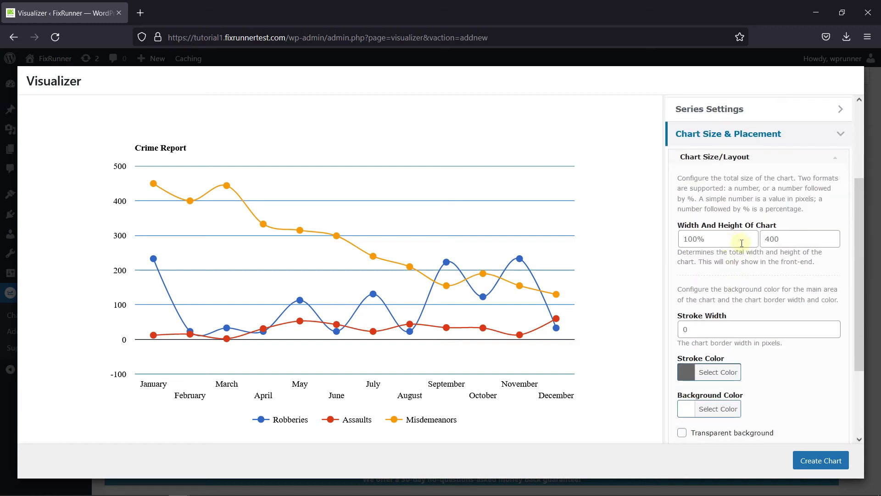
{"action": "left_click", "coordinate": [742, 243]}
{"action": "scroll", "coordinate": [751, 276], "scroll_direction": "down", "scroll_amount": 1}
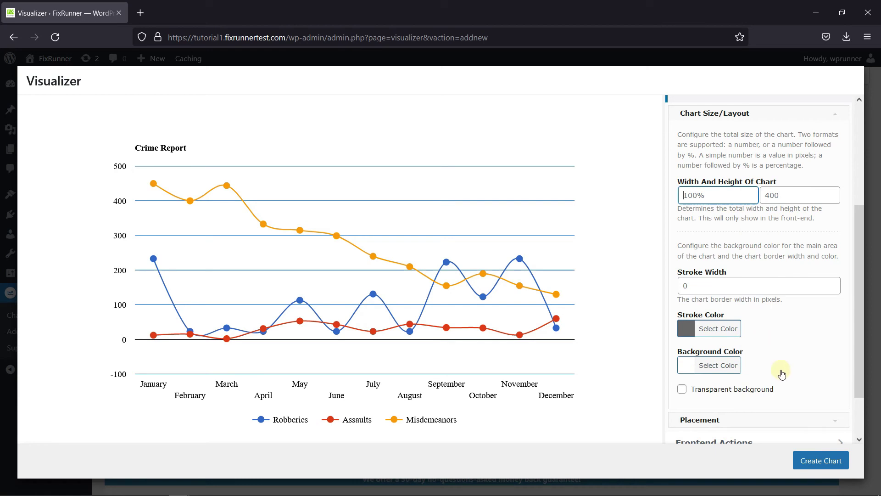
{"action": "scroll", "coordinate": [782, 374], "scroll_direction": "down", "scroll_amount": 1}
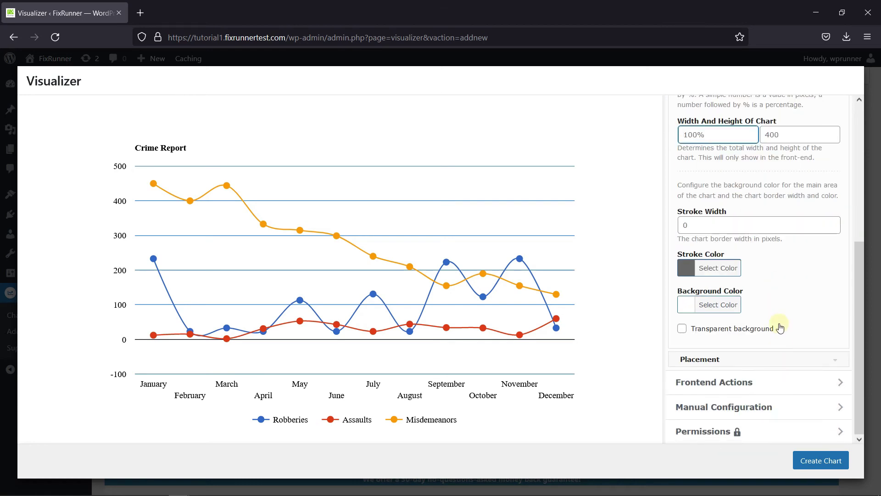
{"action": "left_click", "coordinate": [707, 344]}
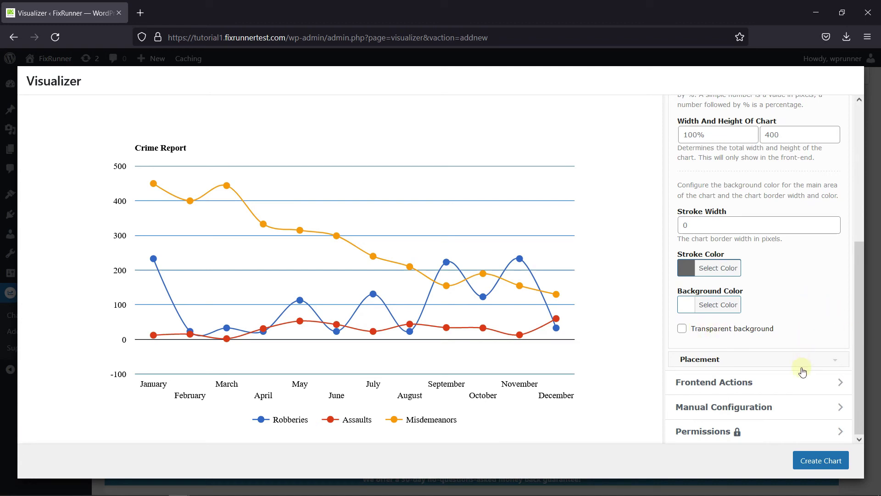
{"action": "left_click", "coordinate": [789, 362]}
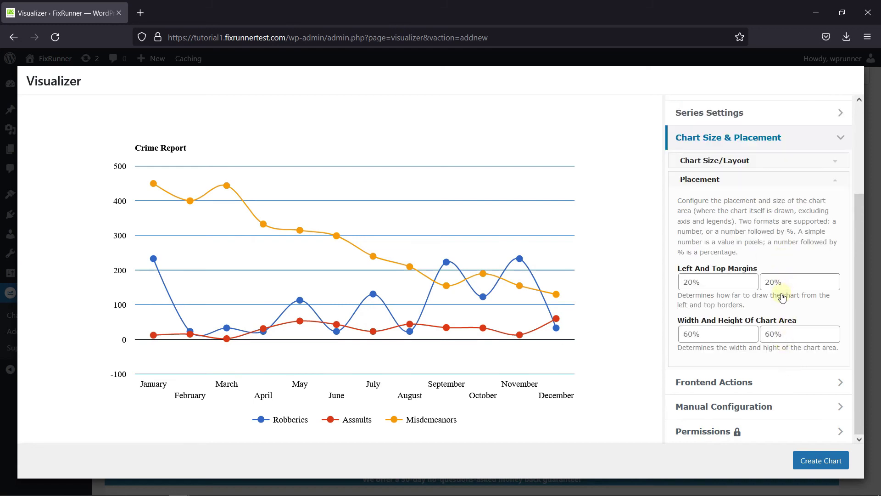
- Create the chart and copy the shortcode of the Crime Report chart from the library
{"action": "left_click", "coordinate": [810, 461]}
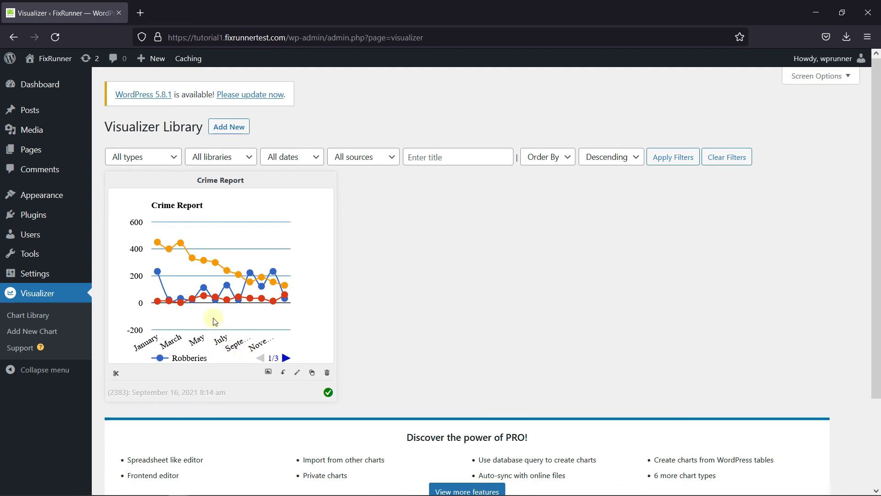
{"action": "left_click", "coordinate": [116, 374]}
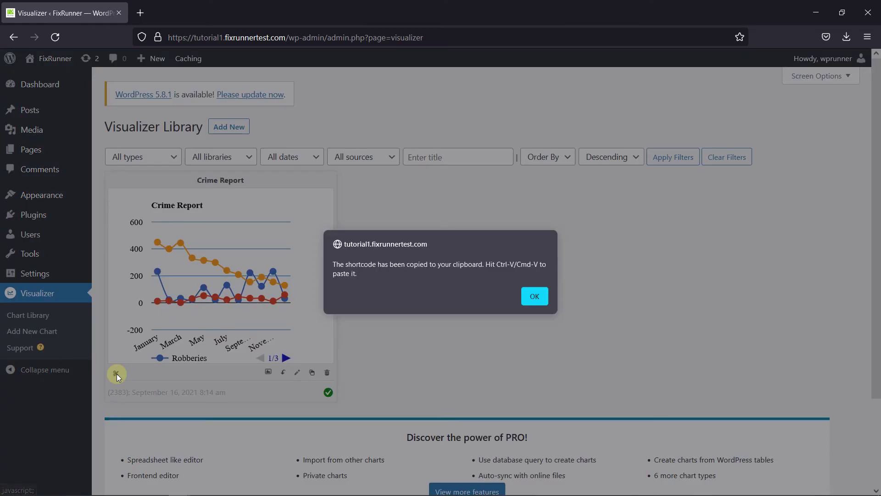
{"action": "left_click", "coordinate": [534, 298]}
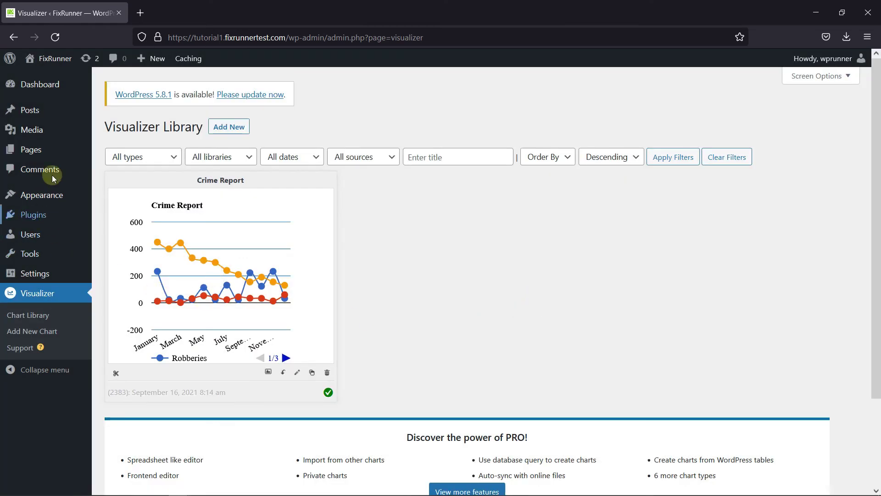
- Start a new page in a separate browser tab and title it "Crime Reports"
{"action": "mouse_move", "coordinate": [46, 151]}
{"action": "right_click", "coordinate": [125, 169]}
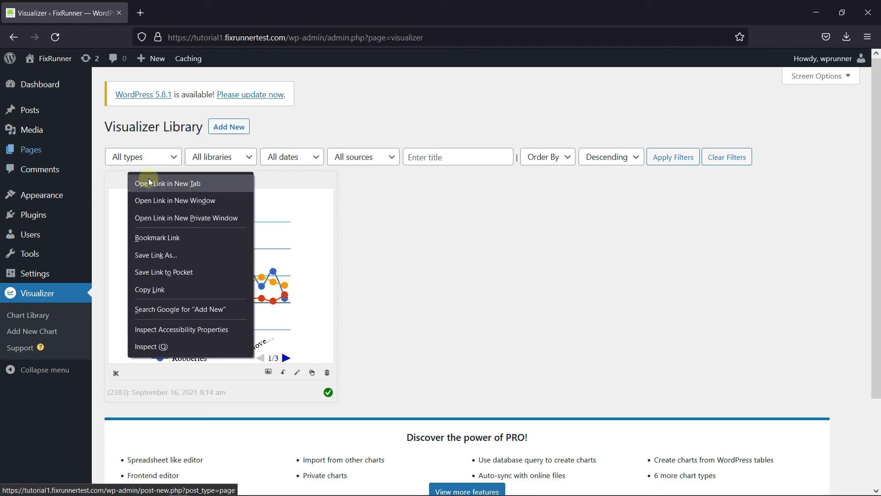
{"action": "left_click", "coordinate": [149, 182]}
{"action": "left_click", "coordinate": [189, 13]}
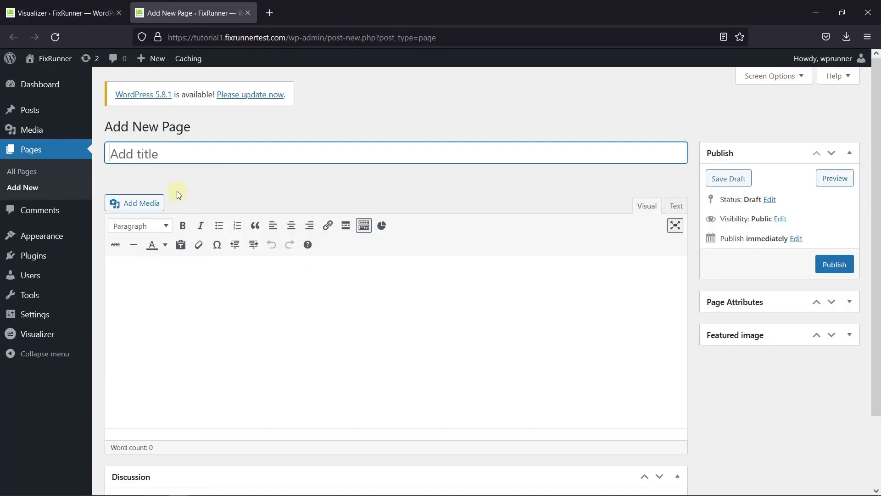
{"action": "type", "text": "Crime Reports"}
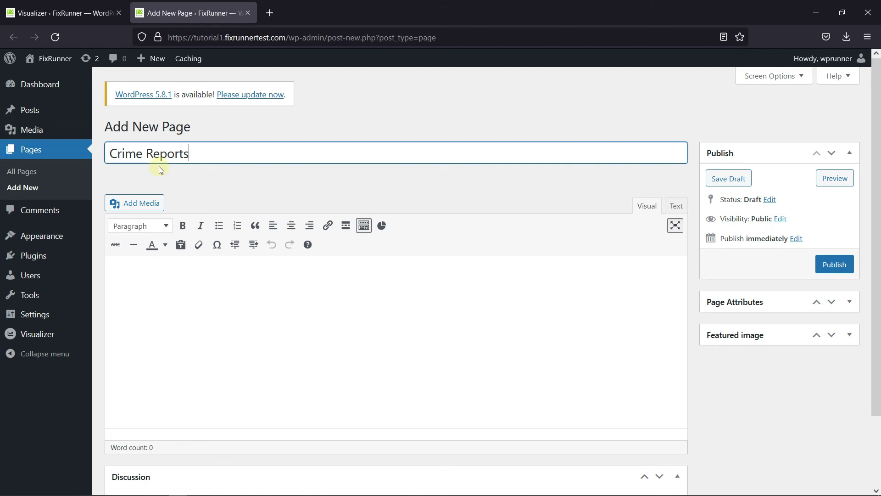
{"action": "left_click", "coordinate": [196, 171]}
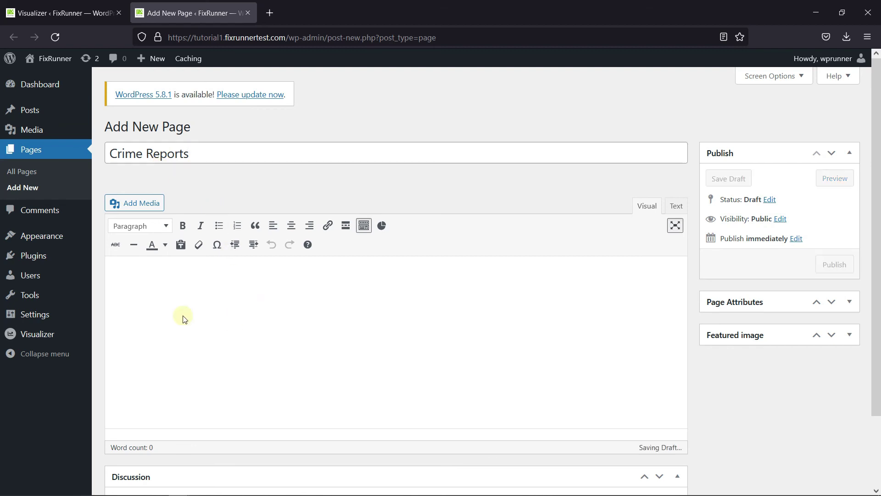
- Insert the shortcode [visualizer id="2383" lazy="no" class=""] into the page body and preview the page
{"action": "left_click", "coordinate": [157, 295]}
{"action": "type", "text": "[visualizer id=\"2383\" lazy=\"no\" class=\"\"]"}
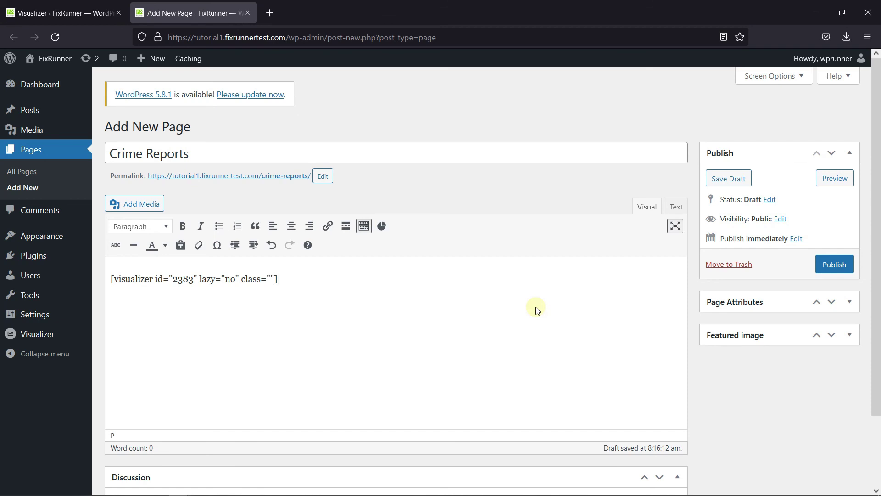
{"action": "left_click", "coordinate": [829, 180]}
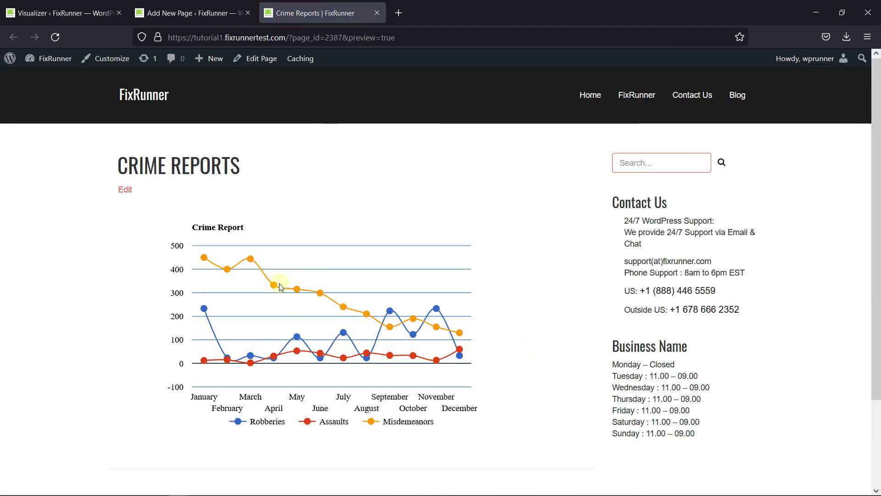
{"action": "scroll", "coordinate": [592, 290], "scroll_direction": "down", "scroll_amount": 2}
{"action": "scroll", "coordinate": [592, 290], "scroll_direction": "up", "scroll_amount": 2}
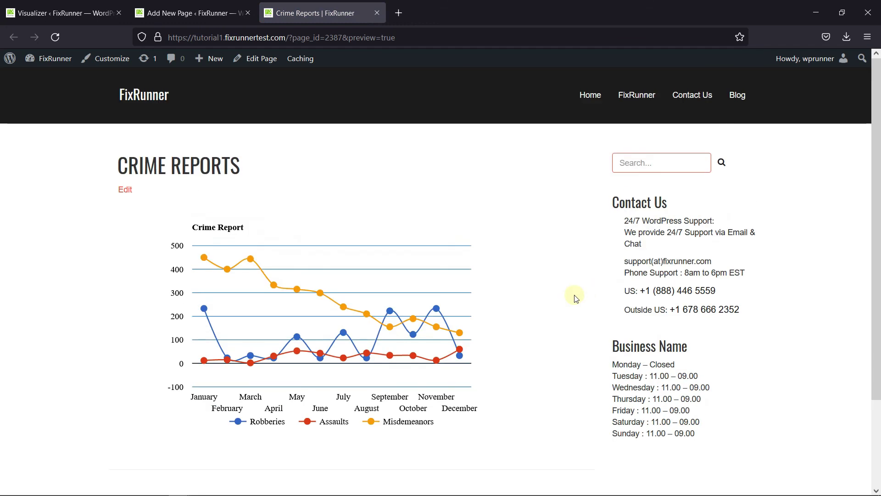